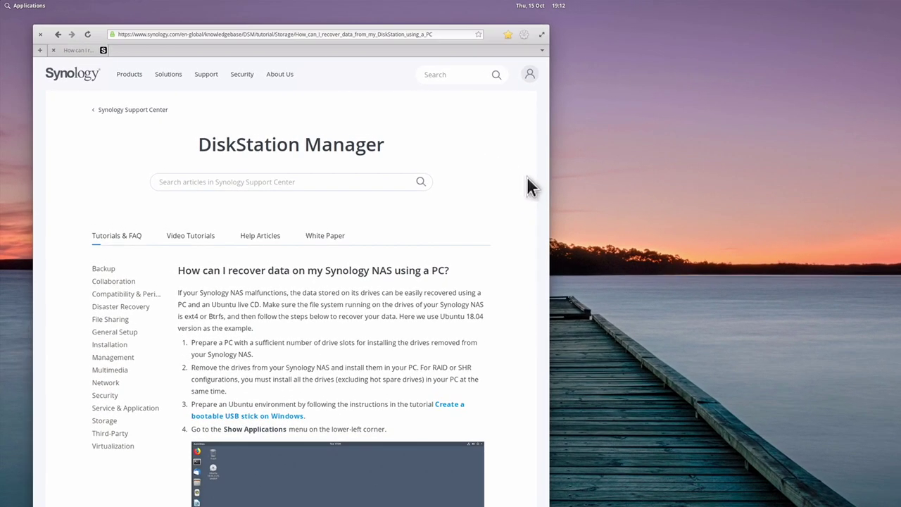
# Start a root shell in the terminal with the article's sudo -i command
pyautogui.scroll(-4, 436, 248)
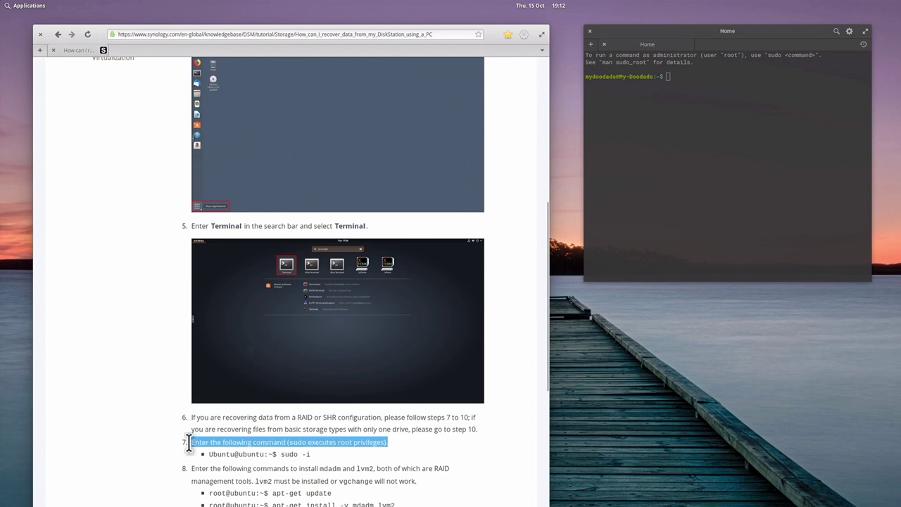
pyautogui.hotkey('ctrl', 'shift', 'v')
pyautogui.click(802, 186)
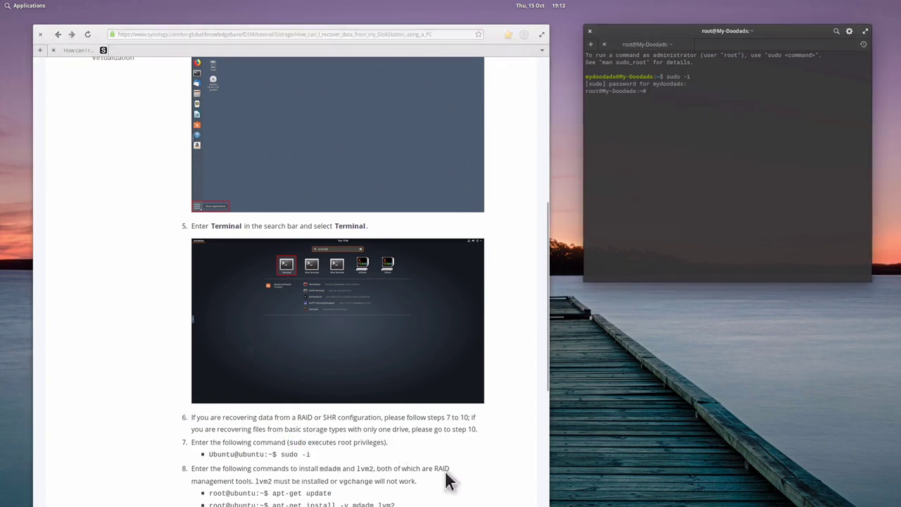
# Update the package lists and install mdadm and lvm2 with the article's apt-get update and apt-get install -y mdadm lvm2 commands
pyautogui.moveTo(272, 493); pyautogui.dragTo(331, 493)
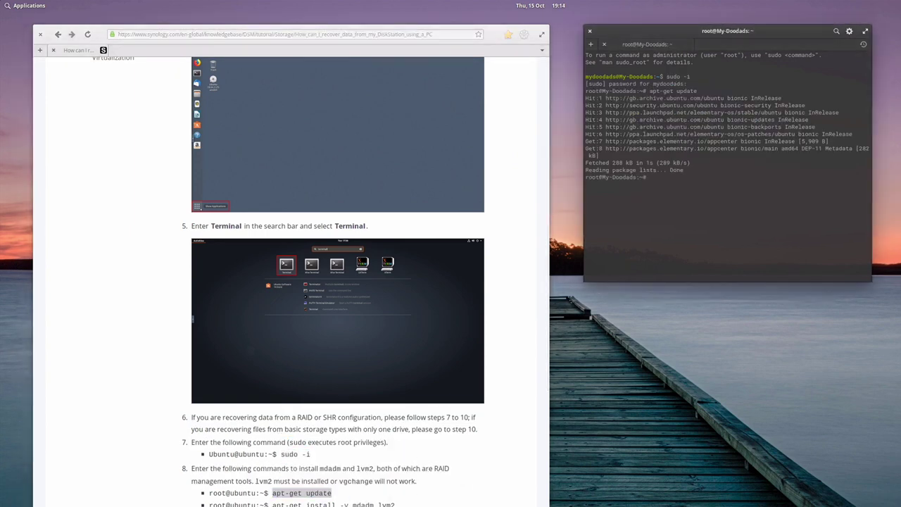
pyautogui.moveTo(272, 505); pyautogui.dragTo(405, 505)
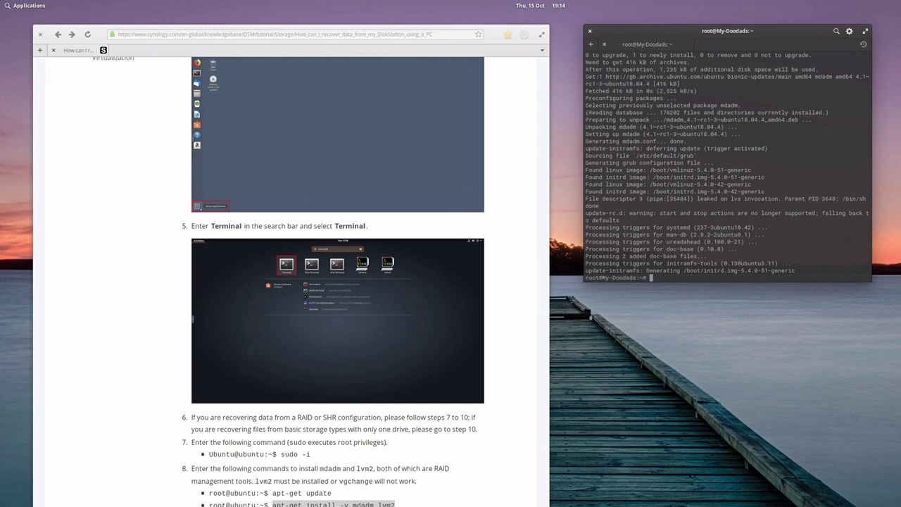
# Assemble and activate the Synology drives with the article's mdadm -Asf && vgchange -ay command
pyautogui.click(596, 212)
pyautogui.click(588, 258)
pyautogui.scroll(-3, 493, 331)
pyautogui.moveTo(272, 339); pyautogui.dragTo(394, 342)
# Open the file manager and access the 1.42.6-23739 volume among the devices
pyautogui.click(29, 6)
pyautogui.click(98, 119)
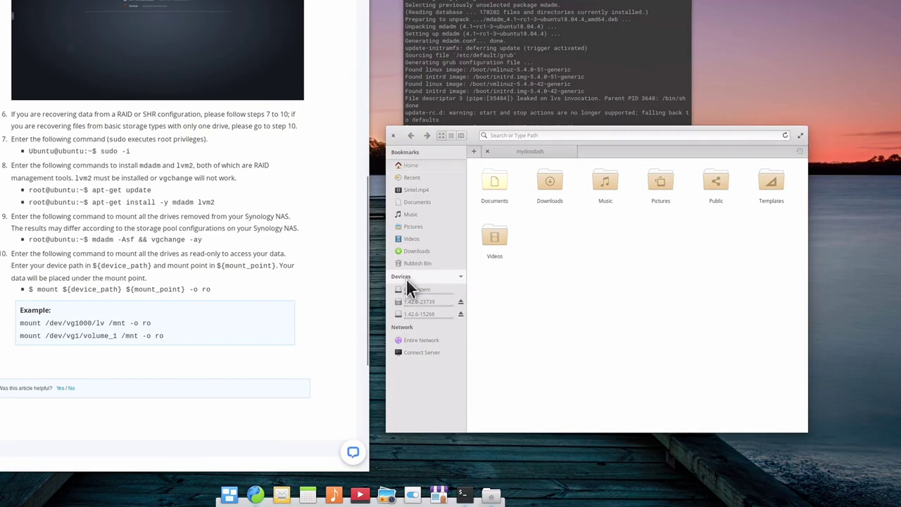
pyautogui.click(417, 301)
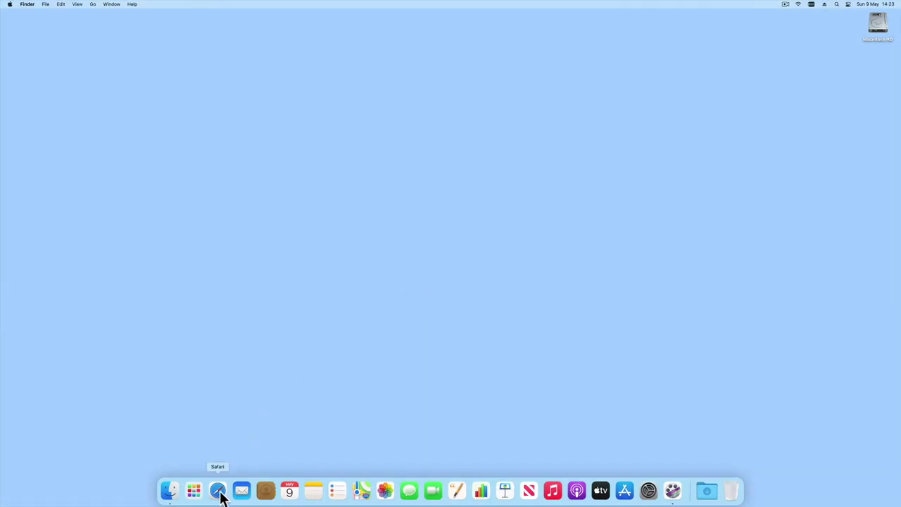
# Switch to Safari and load the NAS login page at 192.168.1.2
pyautogui.click(218, 491)
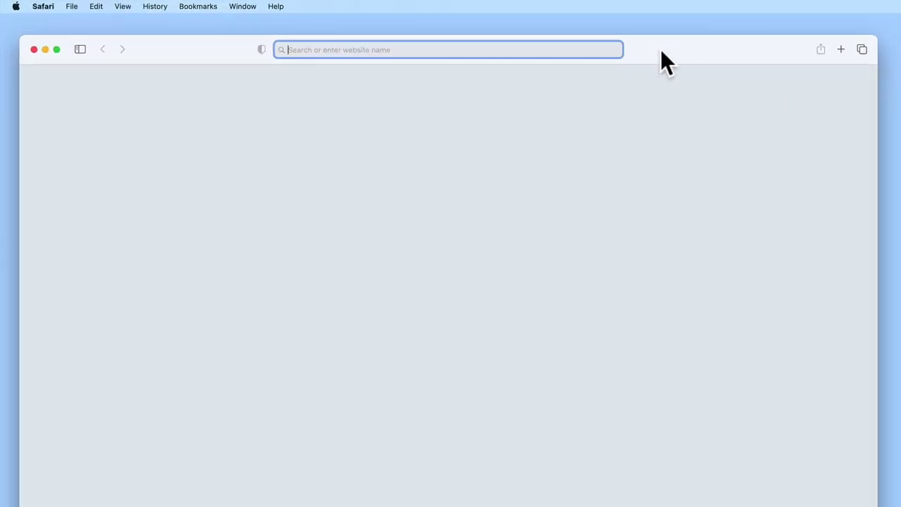
pyautogui.write('192.168.1.2')
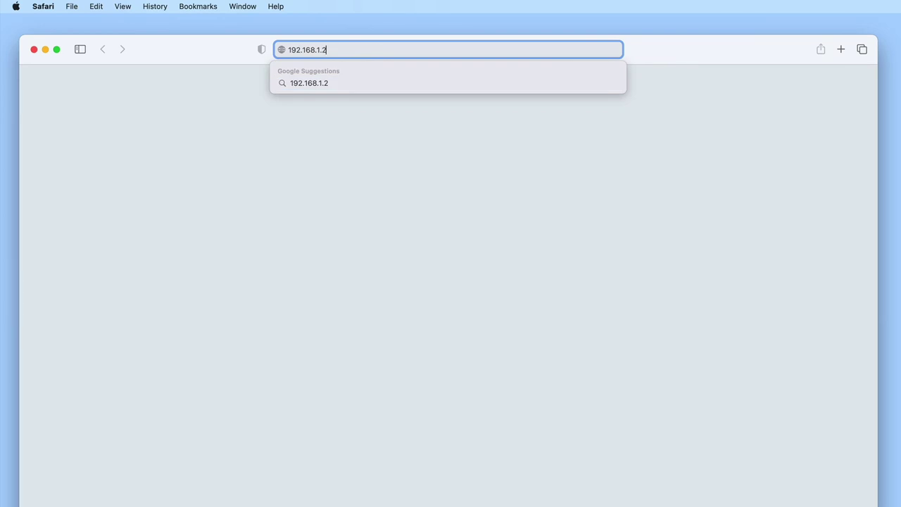
pyautogui.press('Return')
# Sign in to the DS413 as administrator with the account password
pyautogui.write('administrator')
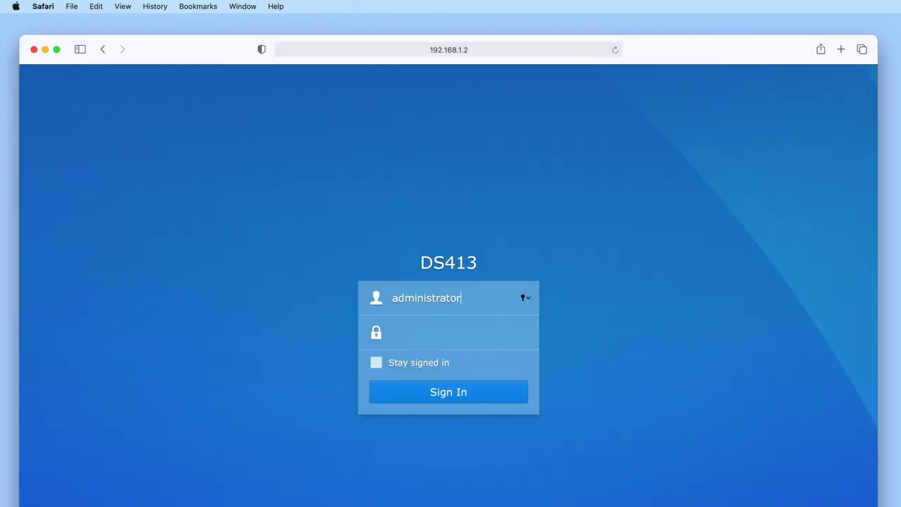
pyautogui.press('Tab')
pyautogui.write('**********')
pyautogui.press('Return')
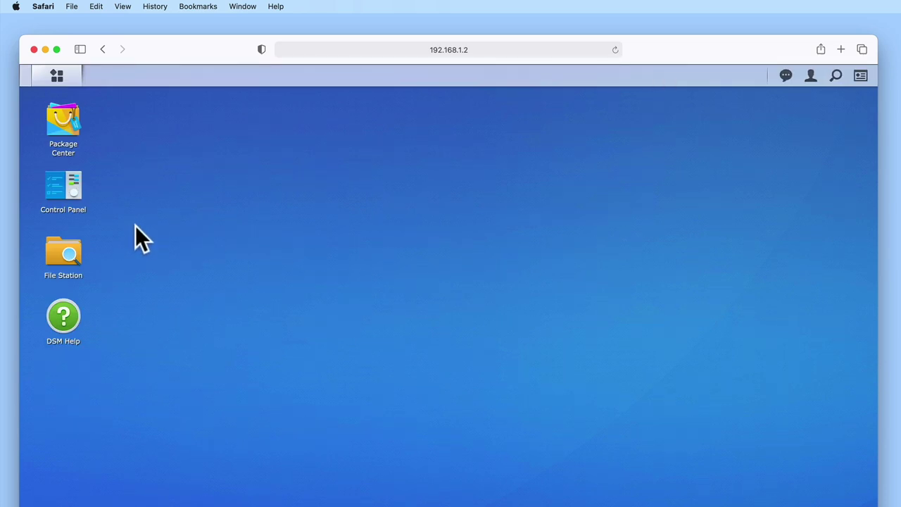
# Open the System Reset settings of Update & Restore in the NAS Control Panel
pyautogui.click(76, 198)
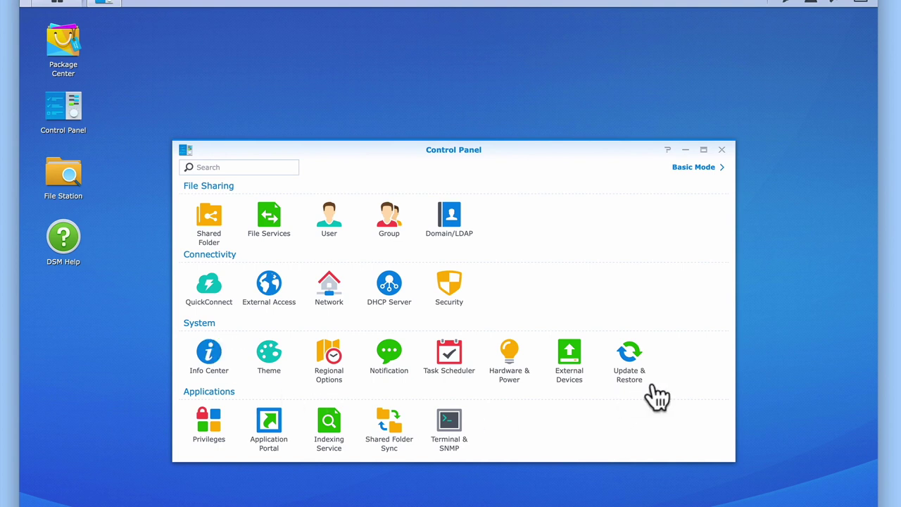
pyautogui.click(631, 360)
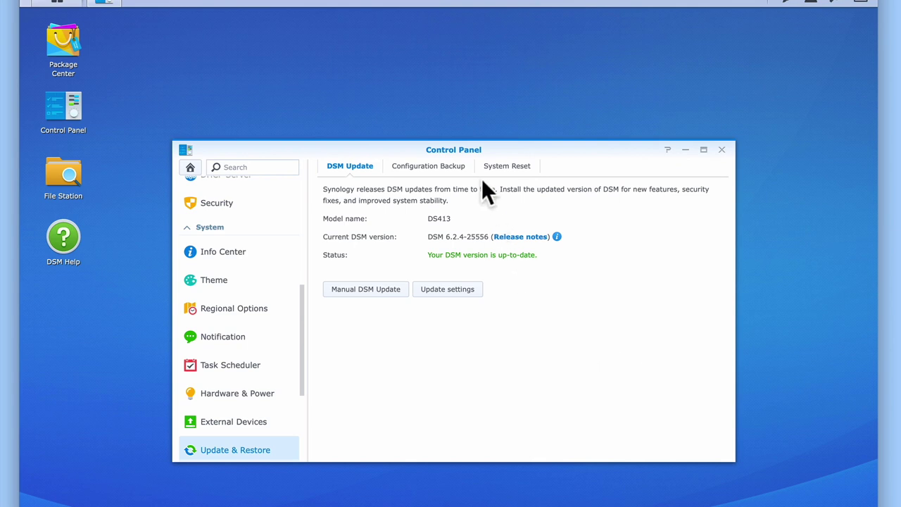
pyautogui.click(523, 172)
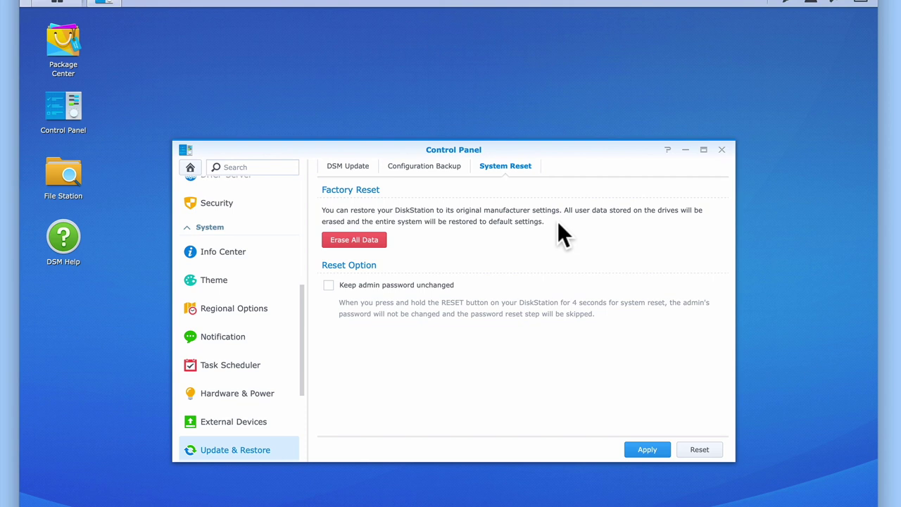
# Factory reset the NAS by erasing all data, acknowledging the permanent deletion and submitting the DSM account password
pyautogui.click(374, 243)
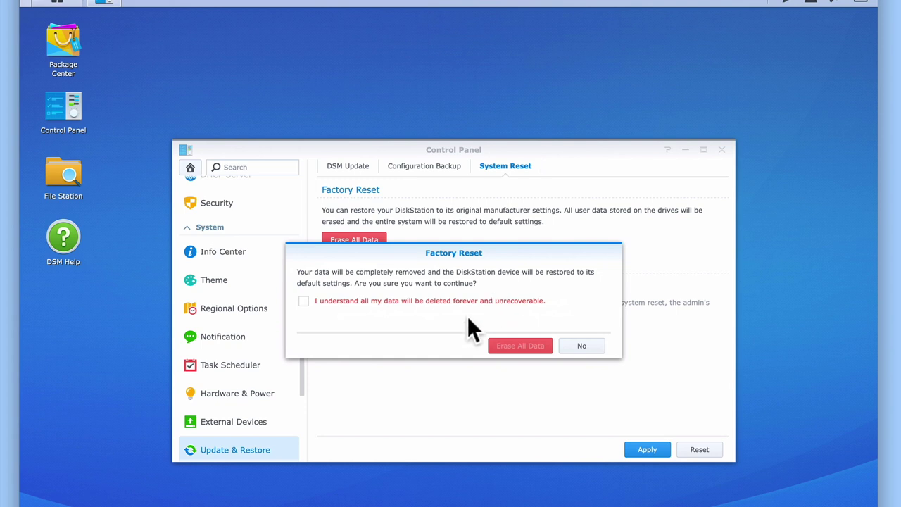
pyautogui.click(303, 301)
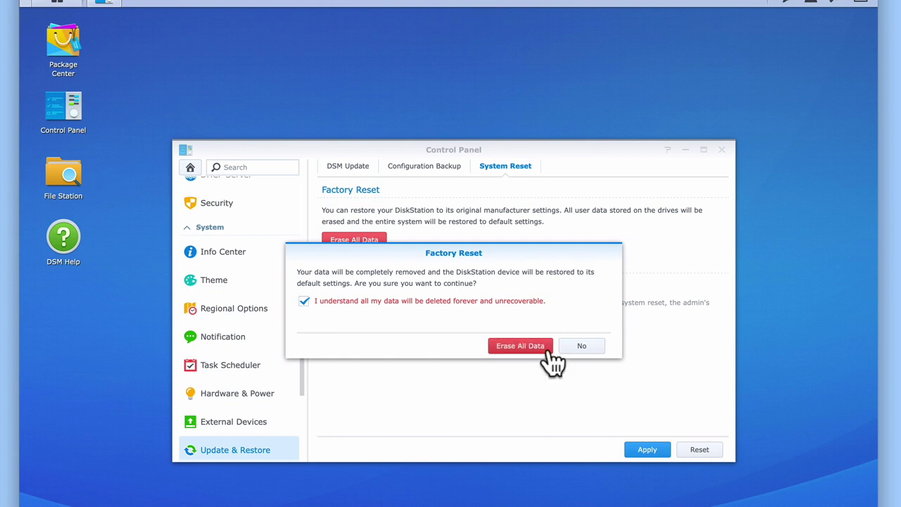
pyautogui.click(549, 352)
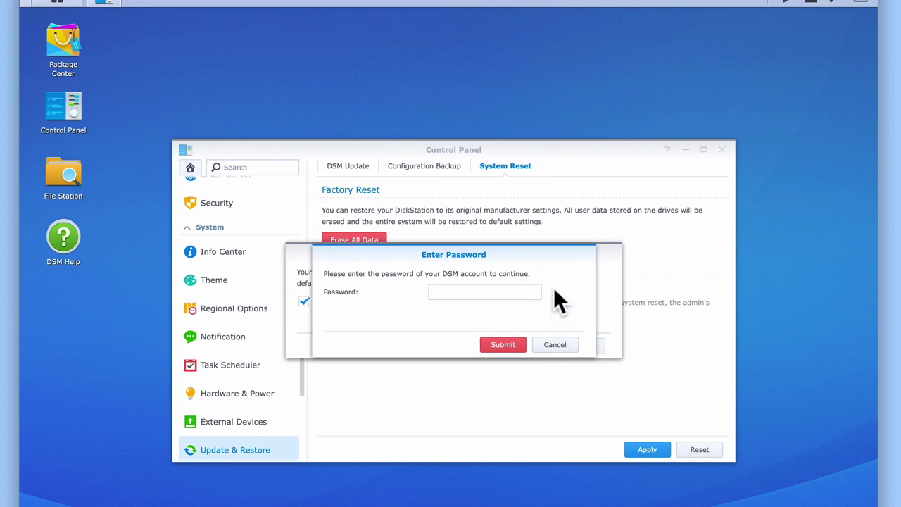
pyautogui.click(500, 293)
pyautogui.write('•••••••••')
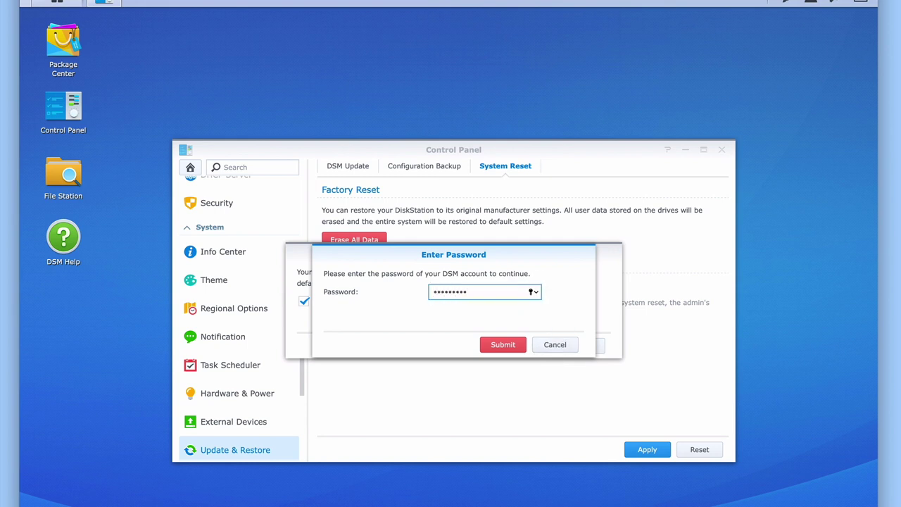
pyautogui.click(519, 346)
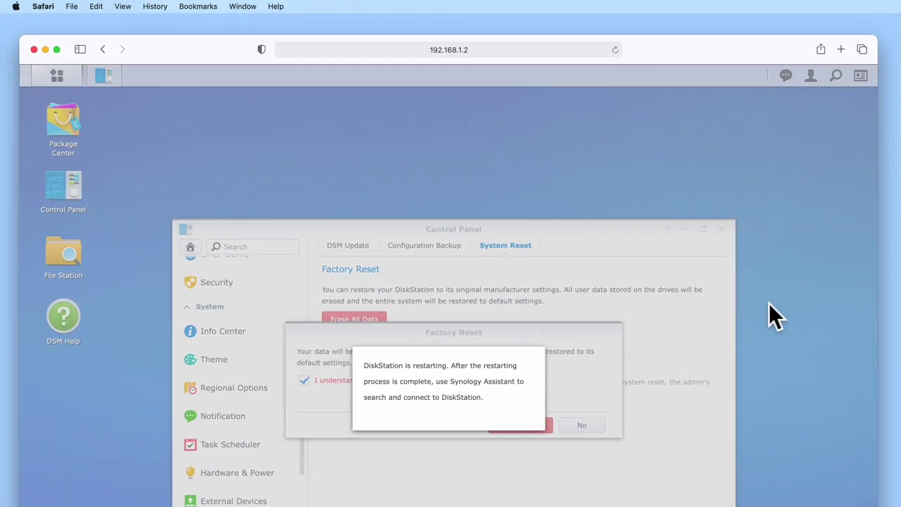
# Load find.synology.com and connect to the reset DS413 found on the network
pyautogui.click(504, 52)
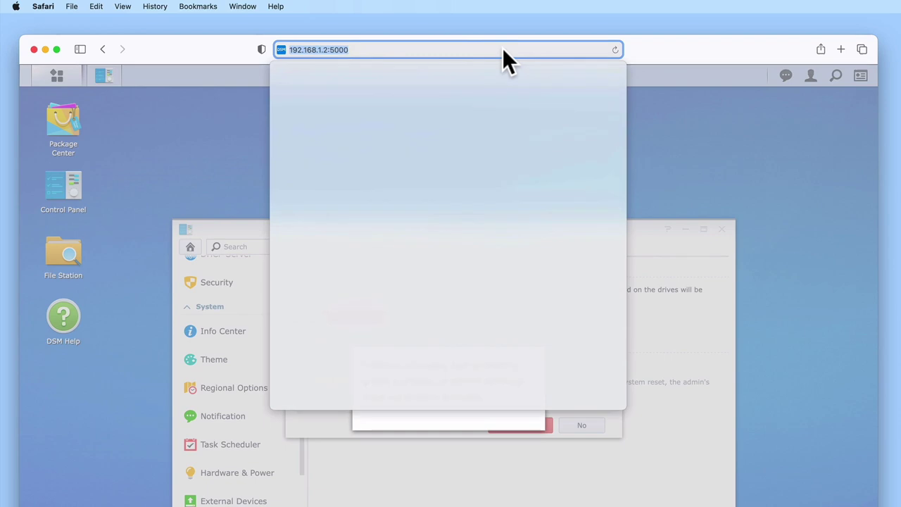
pyautogui.write('find.synology.com')
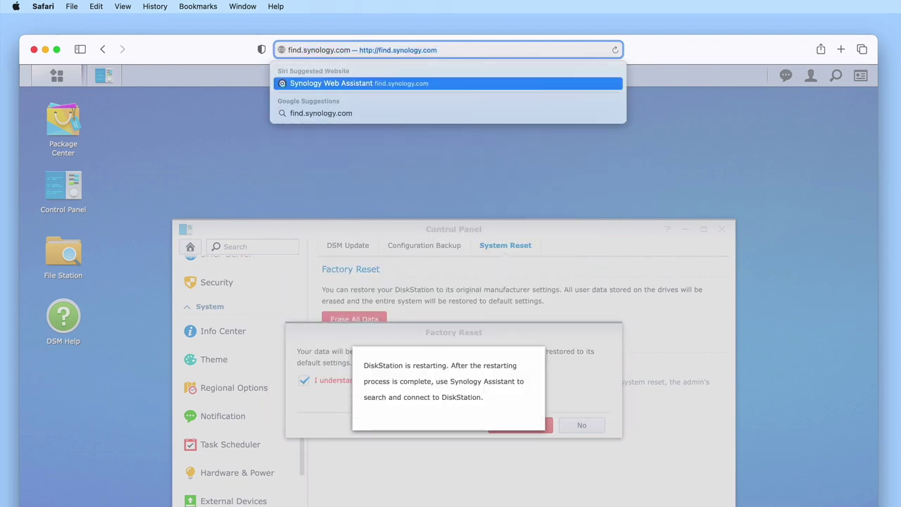
pyautogui.press('Return')
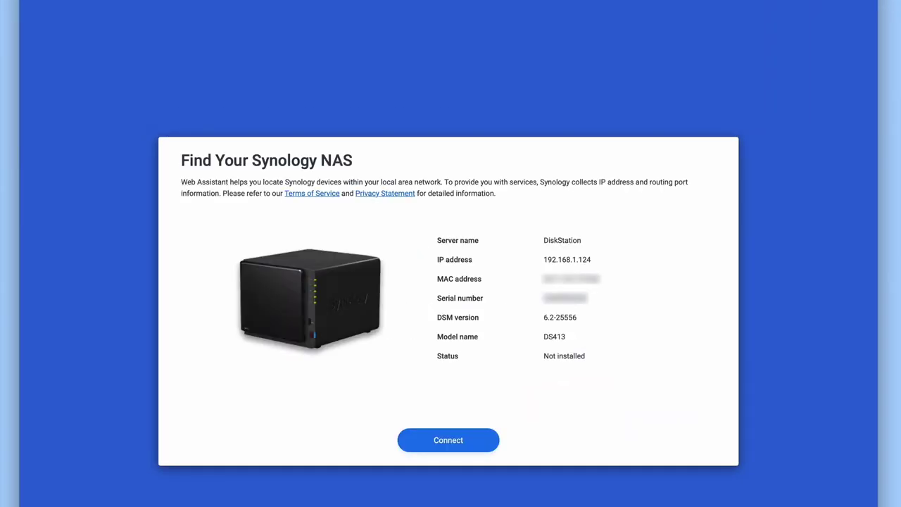
pyautogui.click(466, 451)
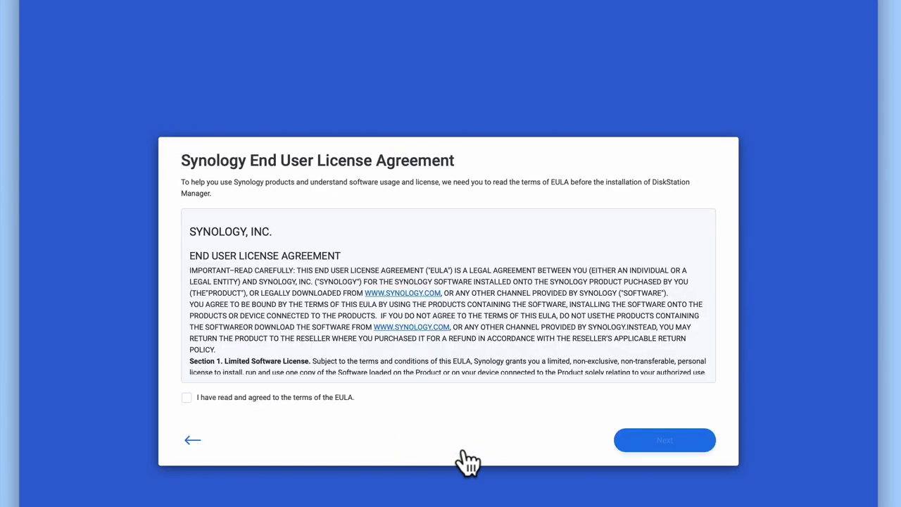
# Agree to the Synology End User License Agreement and continue past the Privacy Statement
pyautogui.click(187, 397)
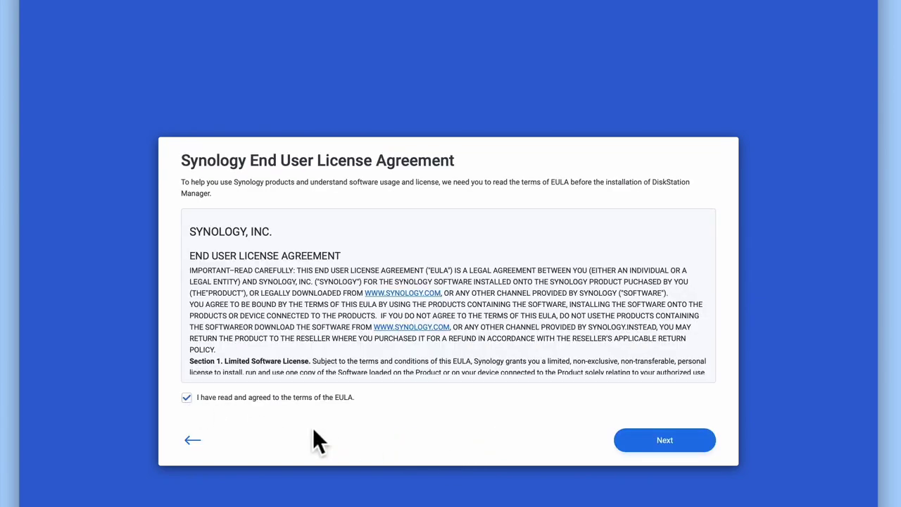
pyautogui.click(649, 450)
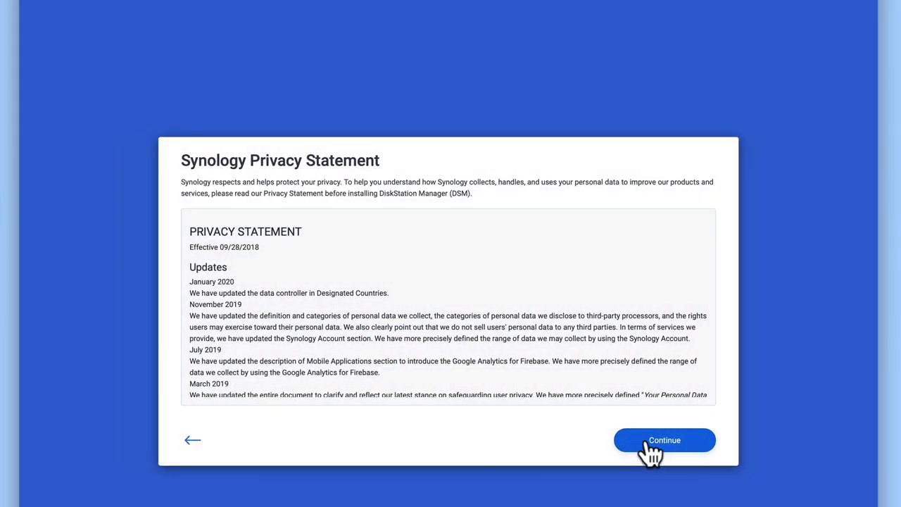
pyautogui.click(649, 450)
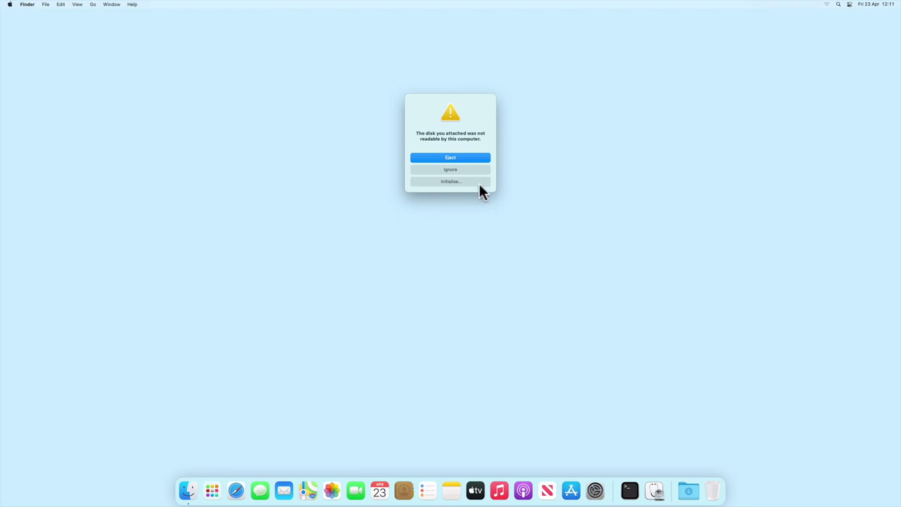
# Choose to initialise the unreadable disk and bring up the erase options for the external ST315003 41AS Media drive in Disk Utility
pyautogui.click(478, 184)
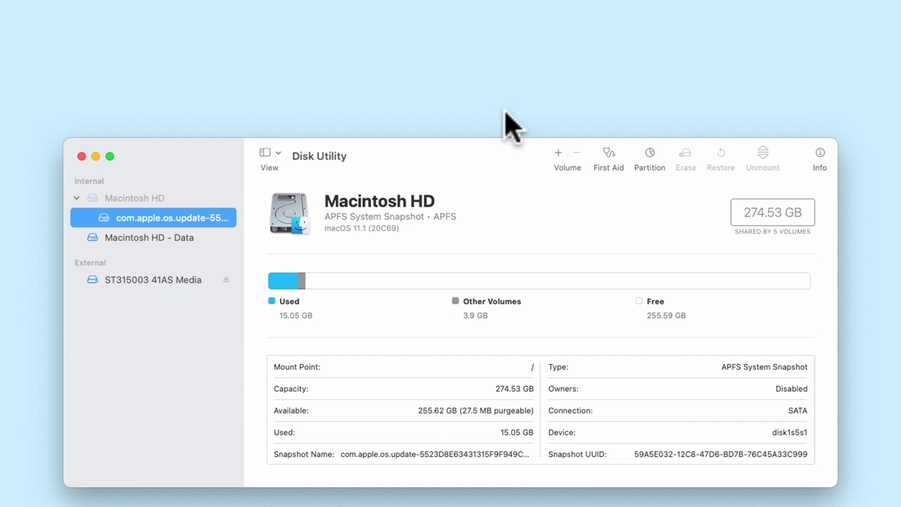
pyautogui.click(167, 279)
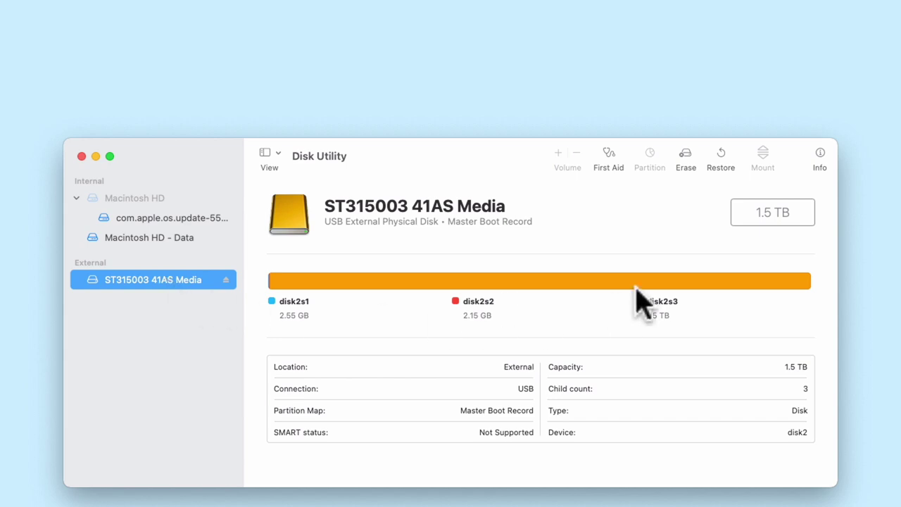
pyautogui.click(688, 166)
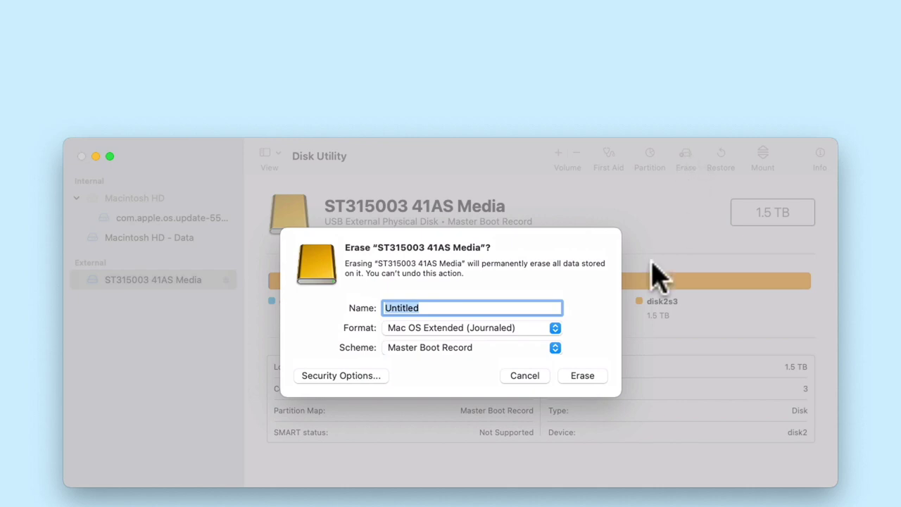
# Review the erase security levels and set the disk to the DOE-compliant 3-pass secure erase
pyautogui.click(359, 376)
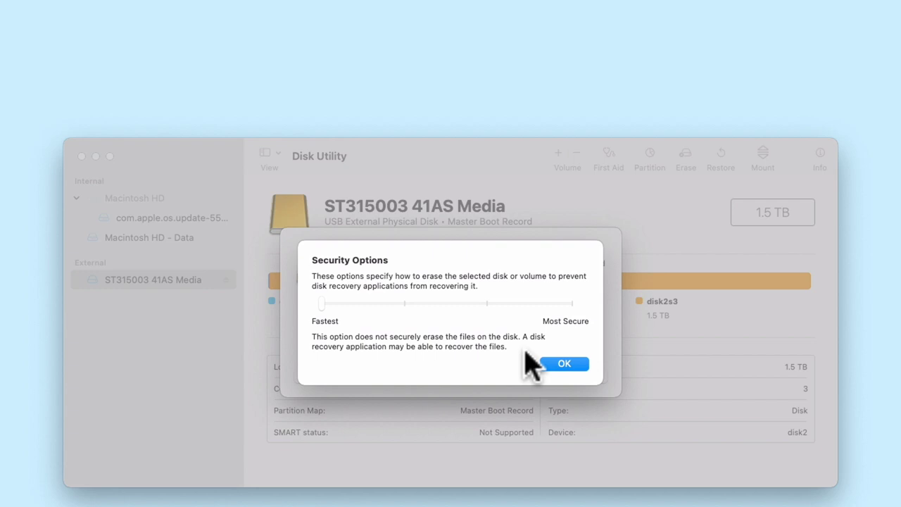
pyautogui.click(406, 304)
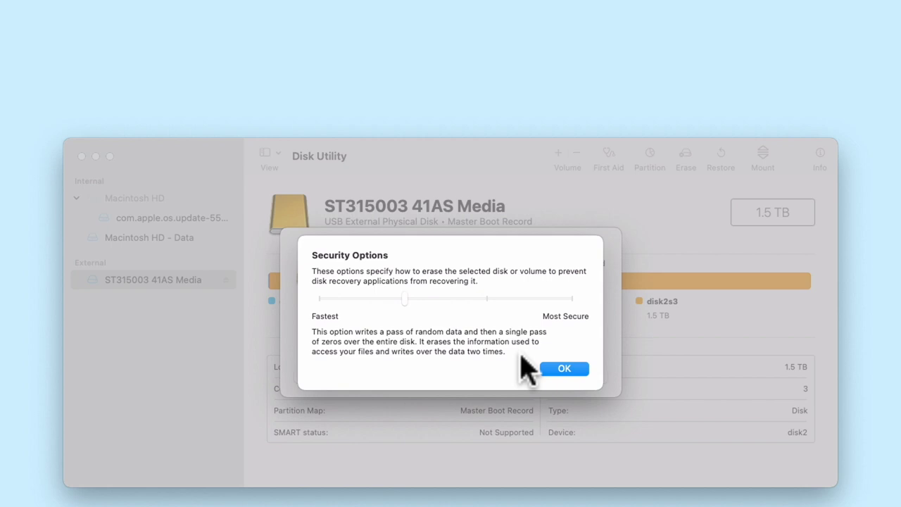
pyautogui.click(488, 298)
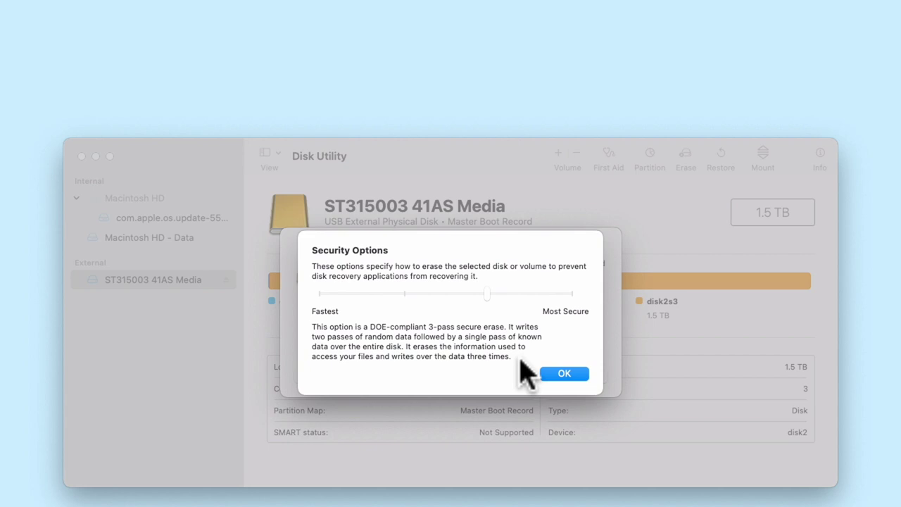
pyautogui.click(574, 296)
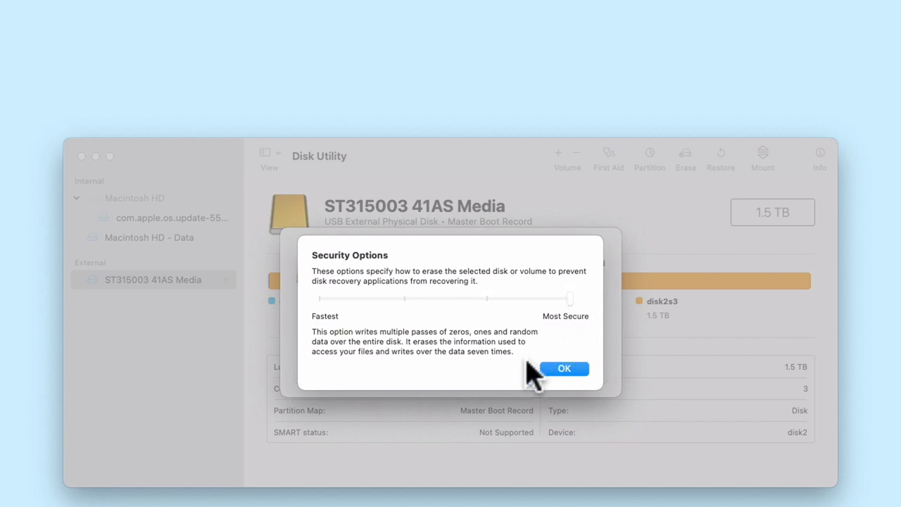
pyautogui.click(487, 297)
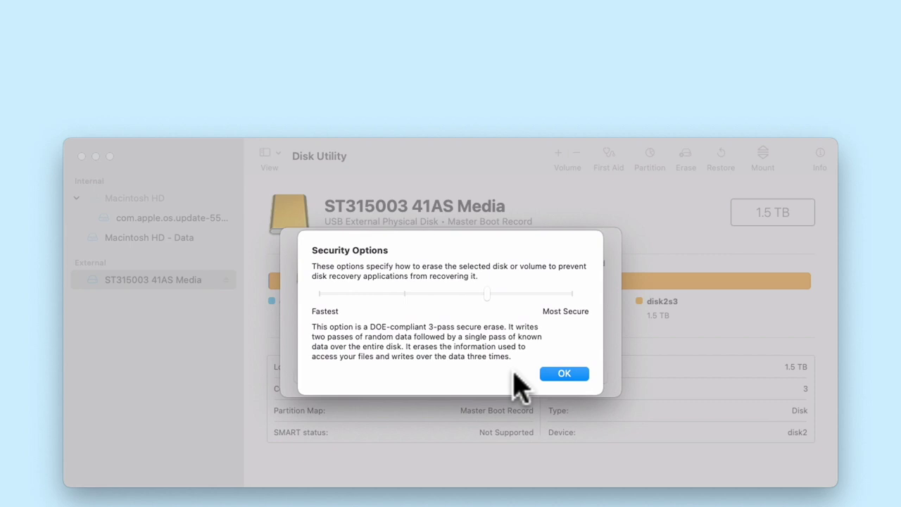
pyautogui.click(565, 373)
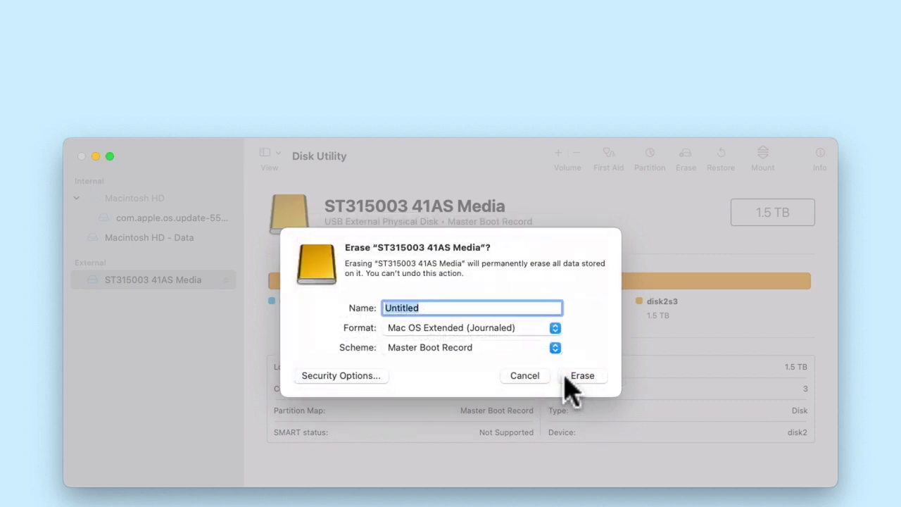
# Erase the ST315003 41AS Media disk as Mac OS Extended (Journaled) with the name Untitled and view the erase details
pyautogui.click(555, 329)
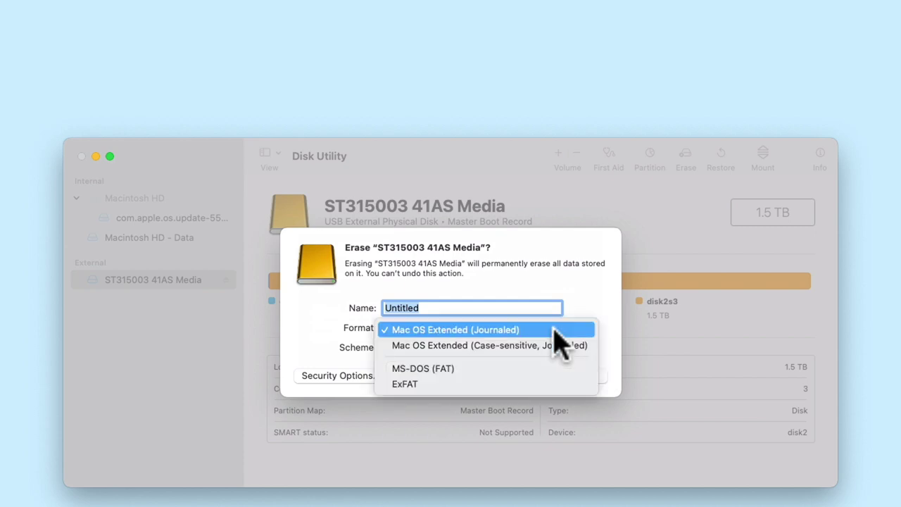
pyautogui.click(553, 328)
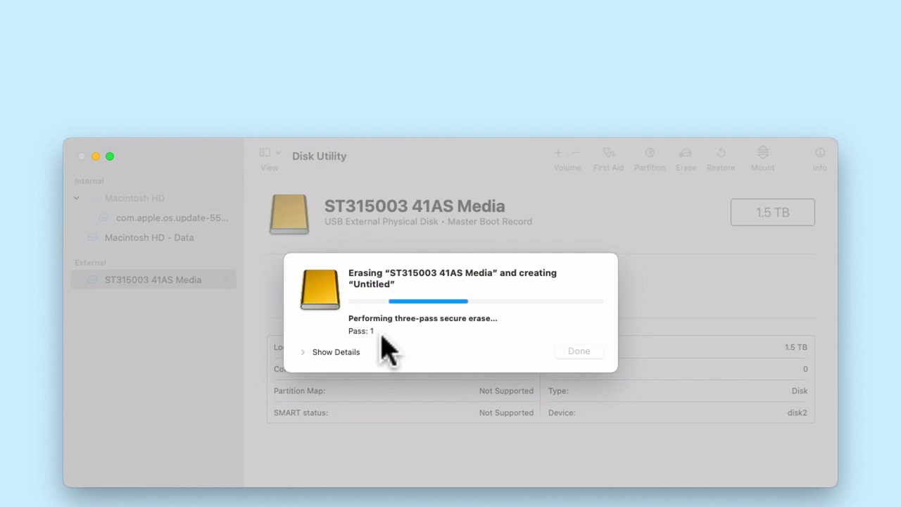
pyautogui.click(304, 352)
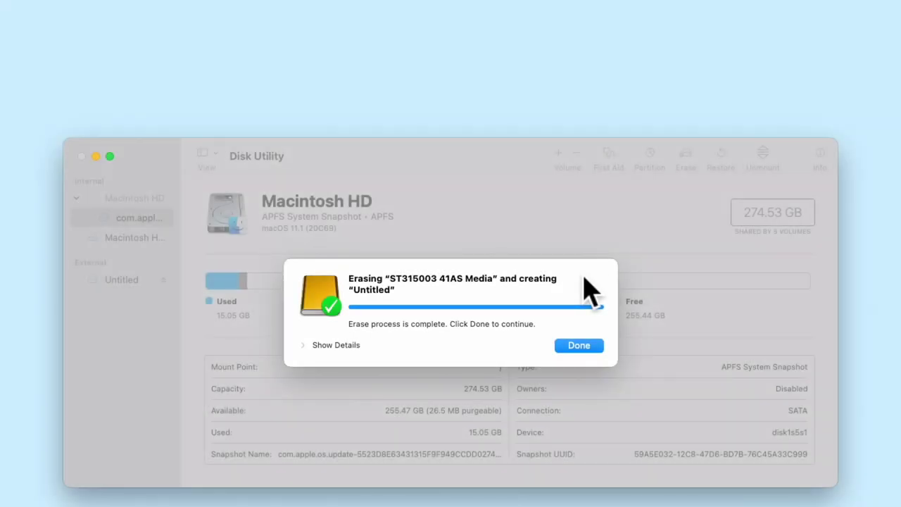
pyautogui.click(305, 346)
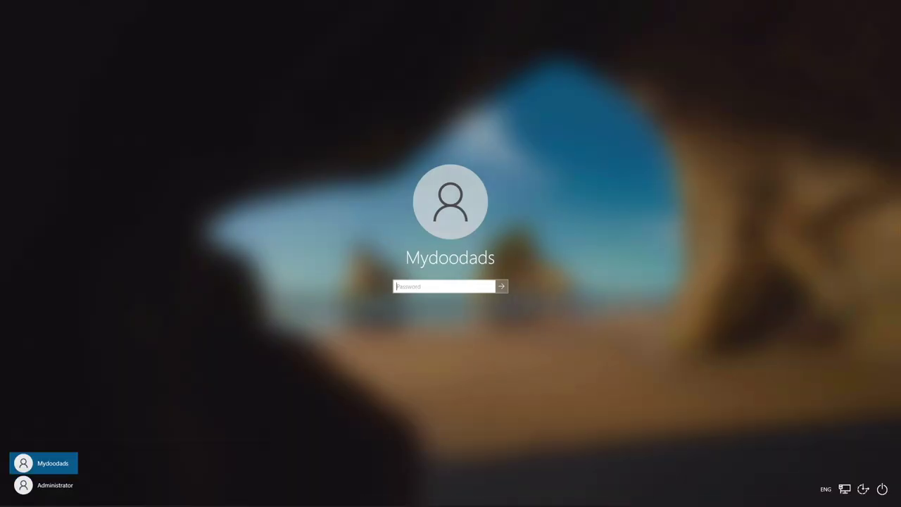
# Switch to the Windows PC and sign in to the Administrator account with its password
pyautogui.click(70, 488)
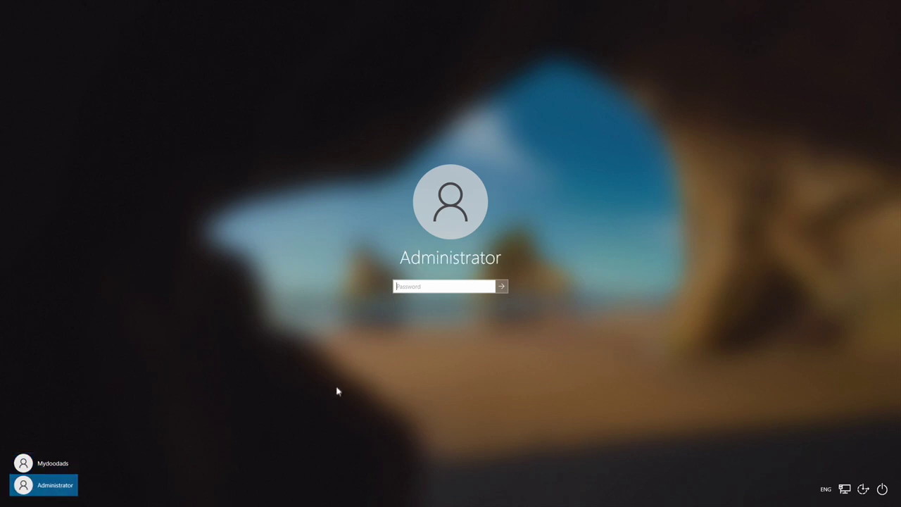
pyautogui.write('••••••••')
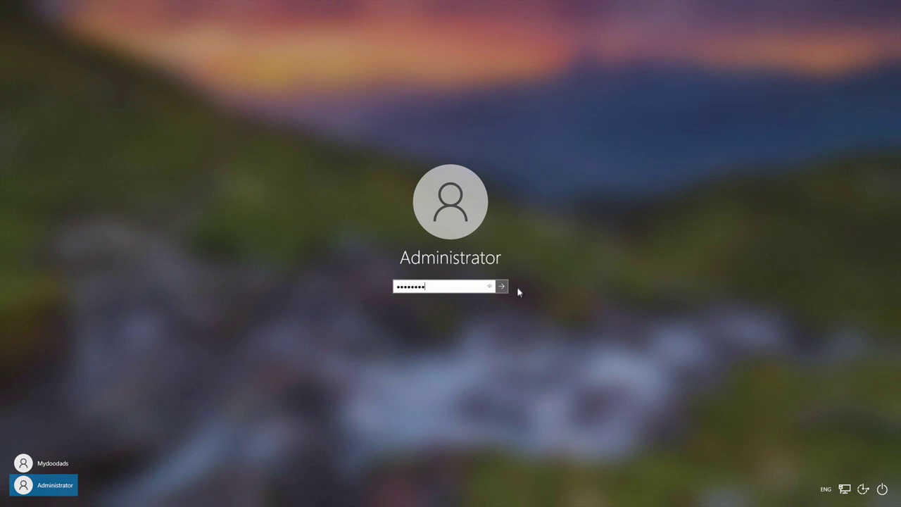
pyautogui.press('Return')
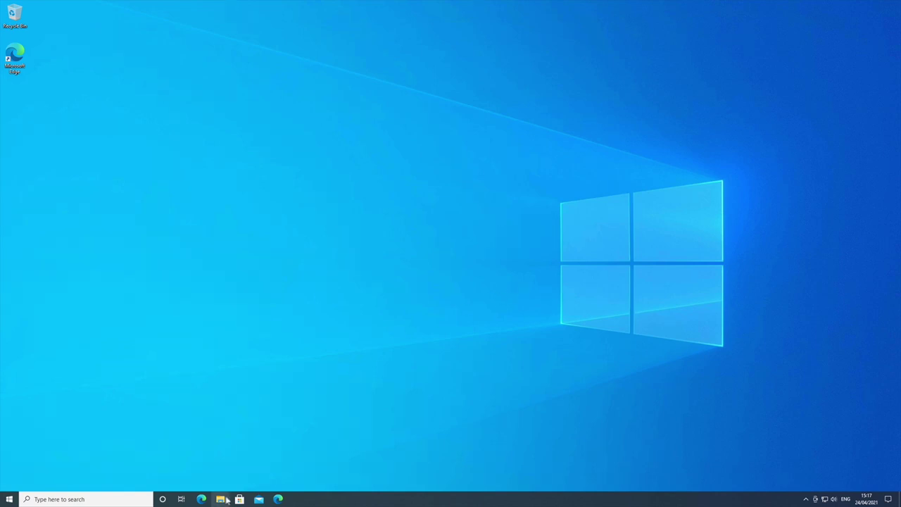
# Check This PC in File Explorer for the attached NAS drive and close the window
pyautogui.click(225, 500)
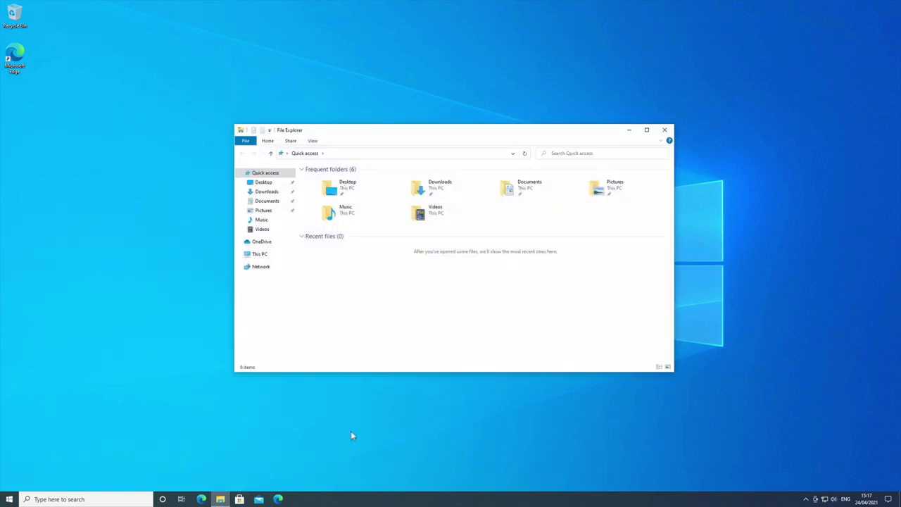
pyautogui.click(265, 257)
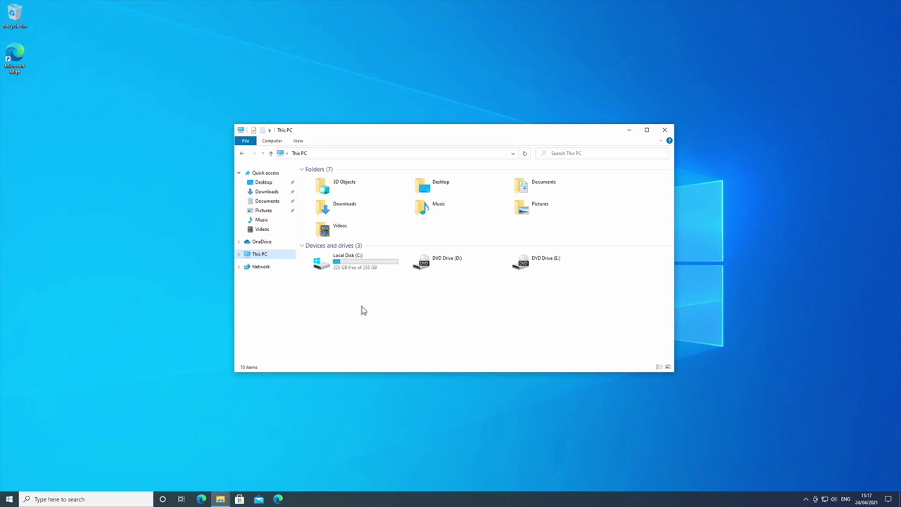
pyautogui.click(663, 134)
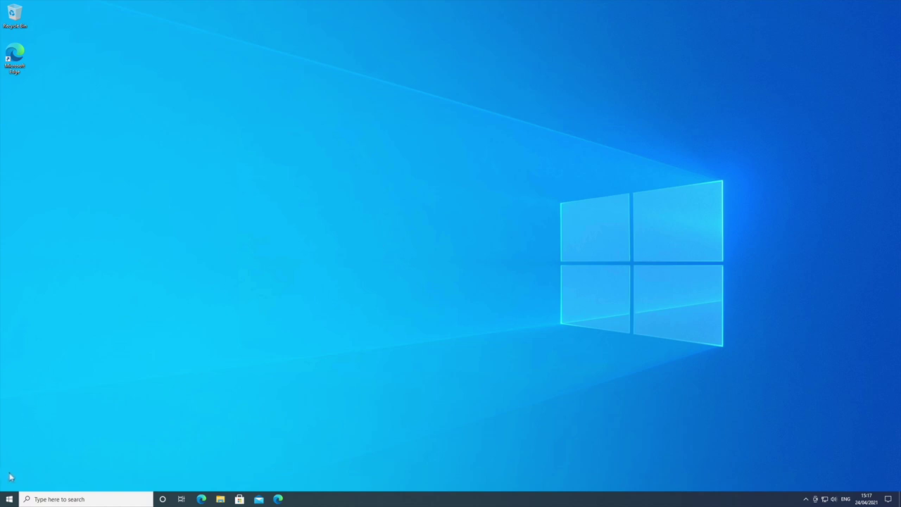
# Open Disk Management and inspect Disk 0 and Disk 1 to identify the NAS drive
pyautogui.rightClick(8, 499)
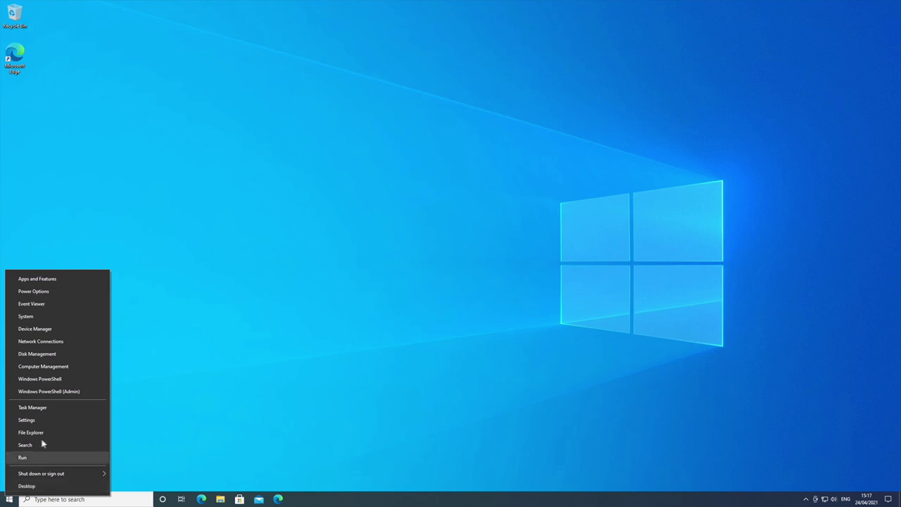
pyautogui.click(75, 359)
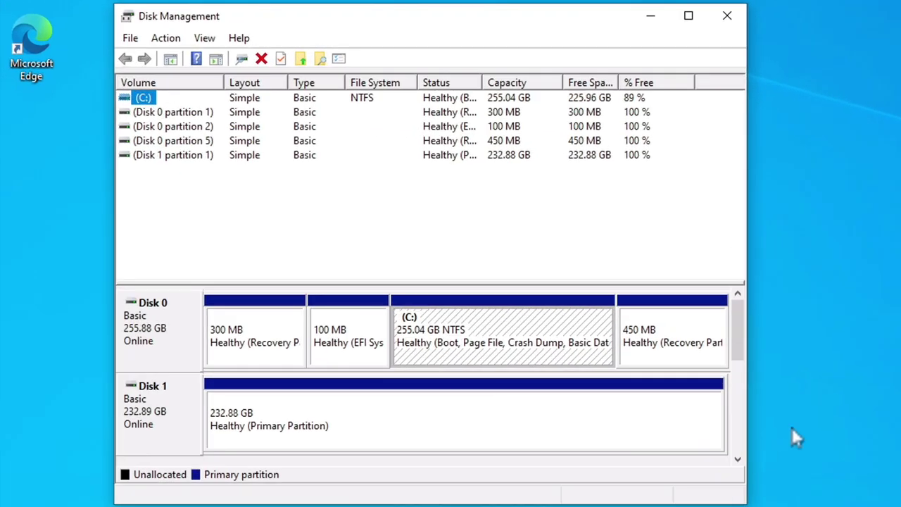
pyautogui.click(190, 339)
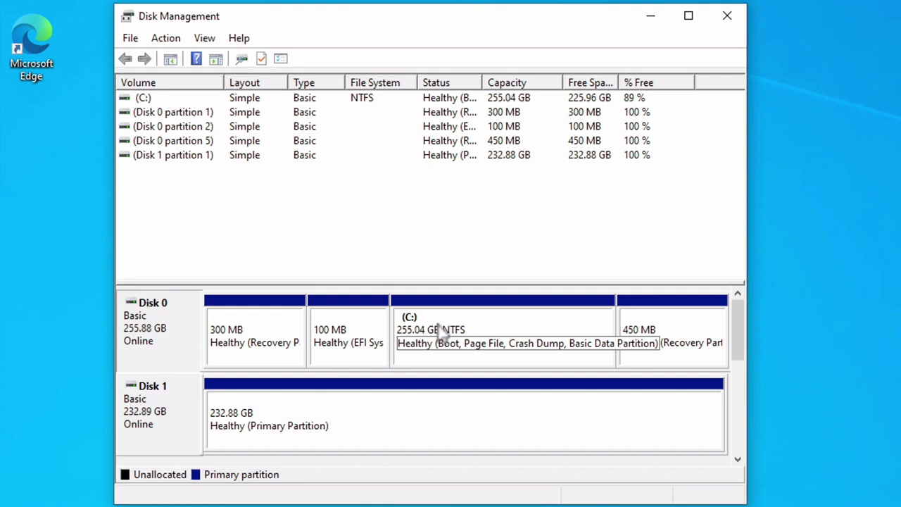
pyautogui.click(182, 418)
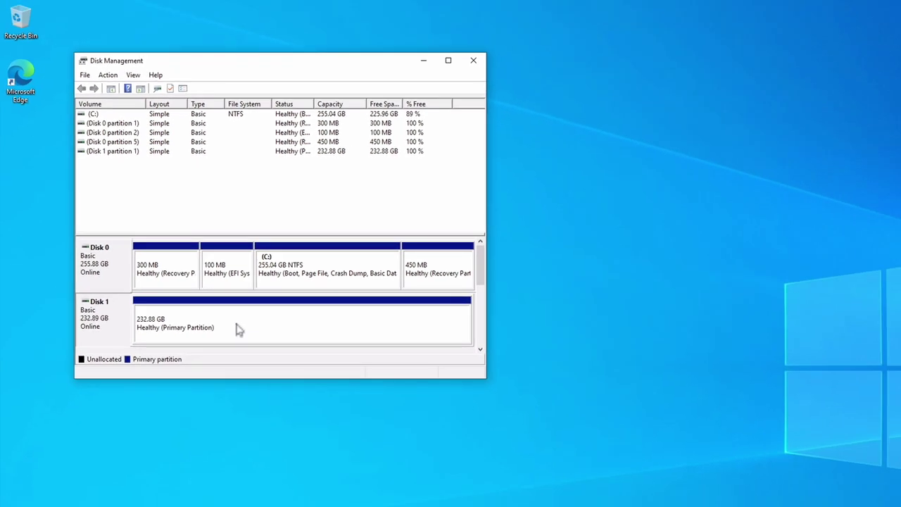
# Delete the 232.88 GB primary partition on Disk 1 and confirm the deletion
pyautogui.rightClick(238, 329)
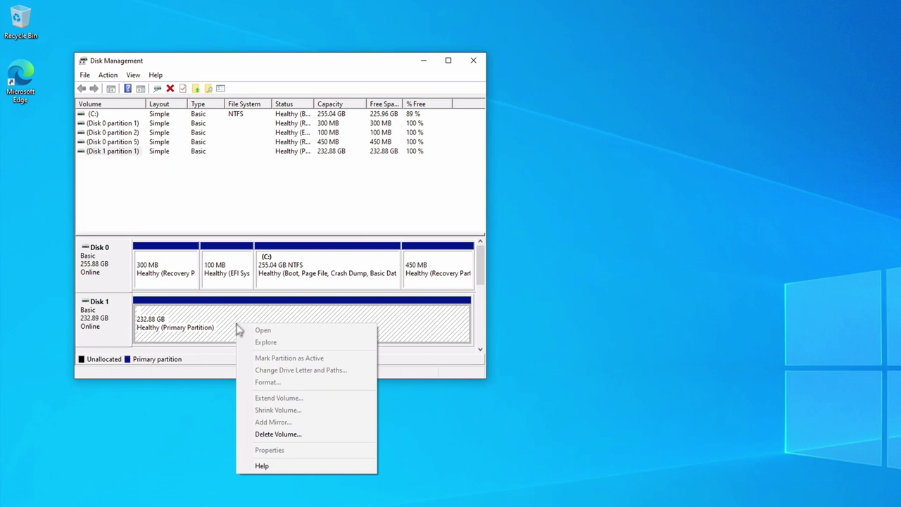
pyautogui.click(296, 436)
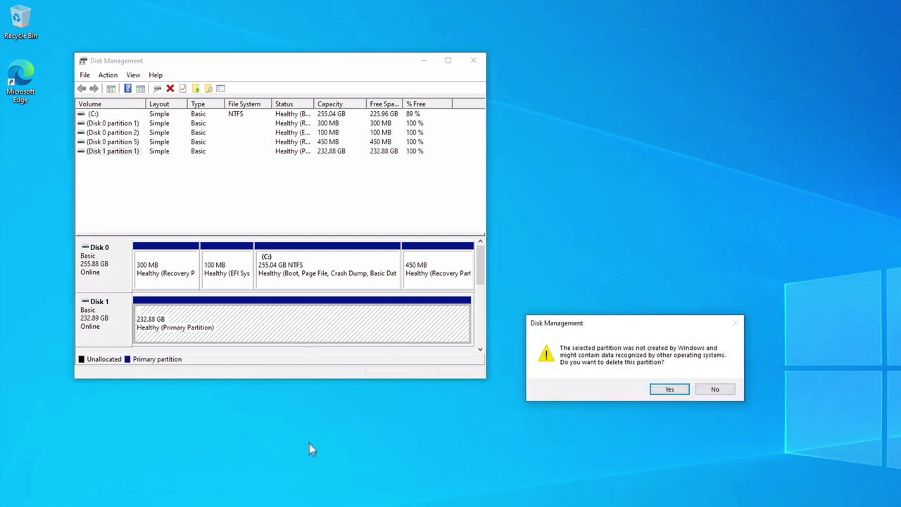
pyautogui.click(670, 391)
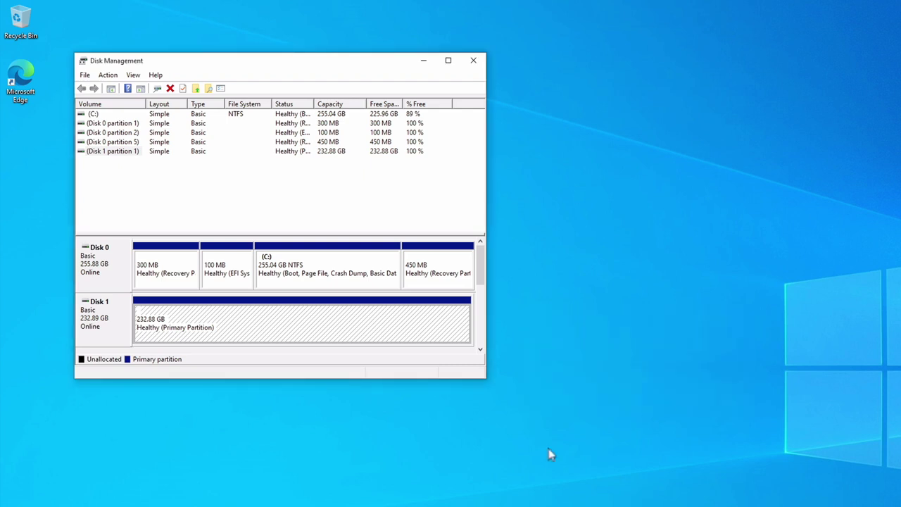
# Create a simple 238474 MB volume on Disk 1 with drive letter F, NTFS quick format and label Untitled, and close Disk Management
pyautogui.rightClick(307, 333)
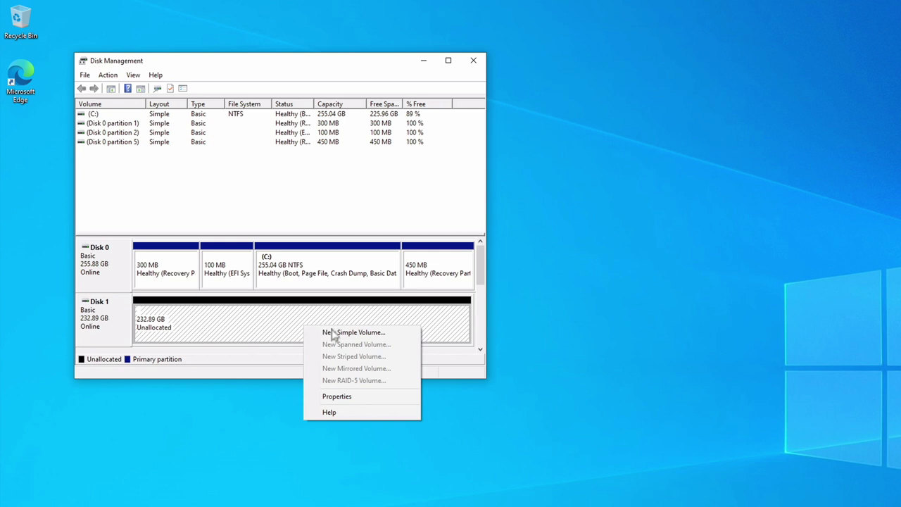
pyautogui.click(393, 335)
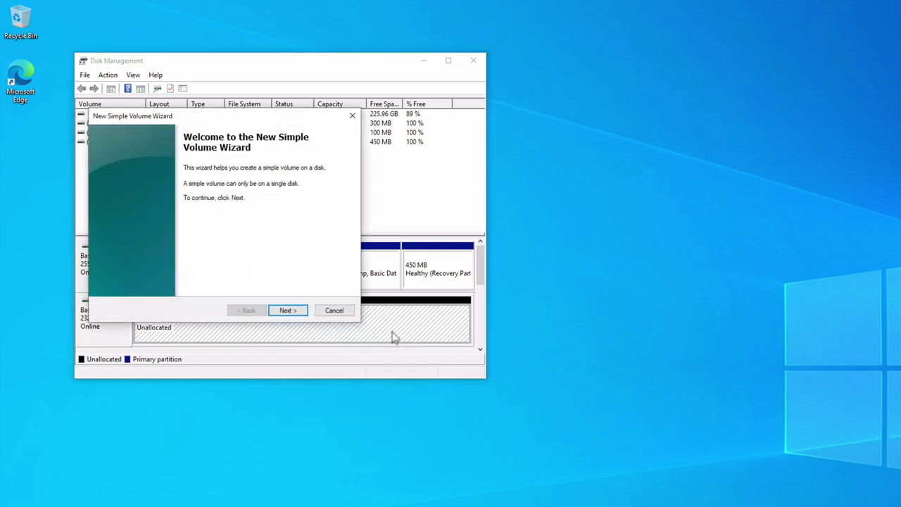
pyautogui.click(301, 315)
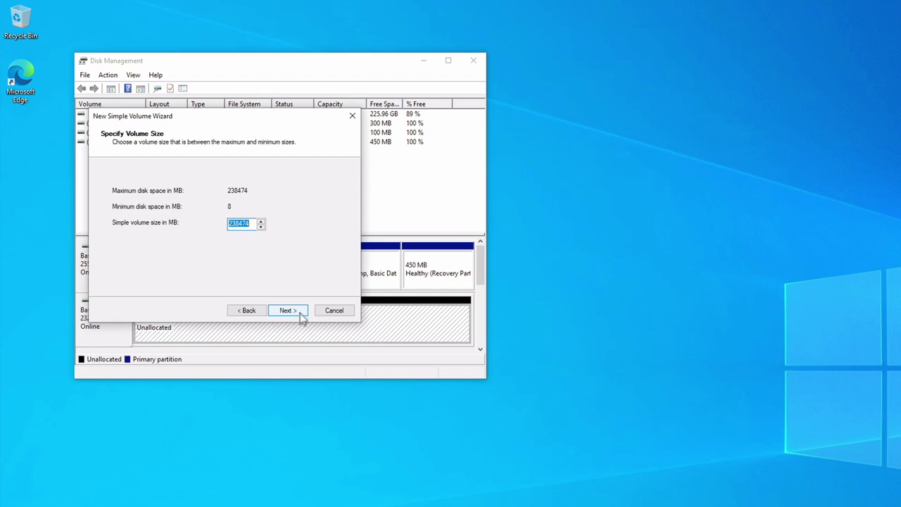
pyautogui.click(301, 315)
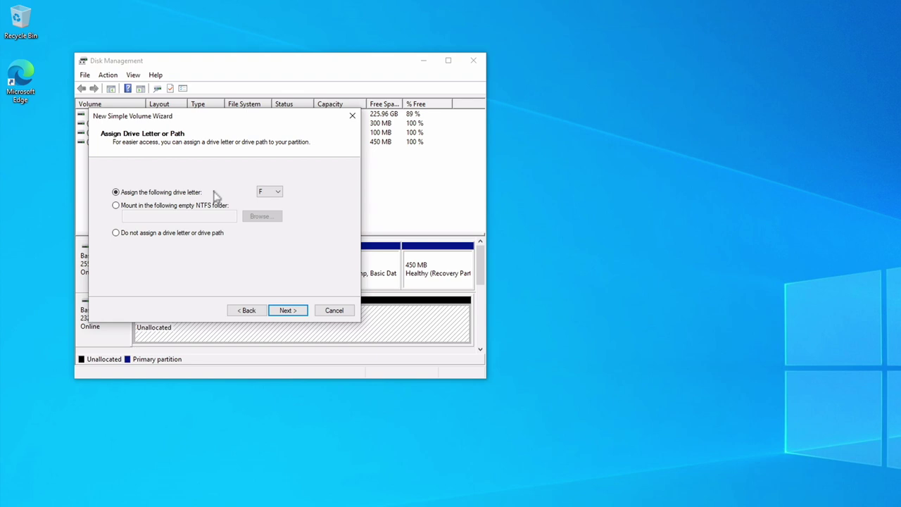
pyautogui.click(294, 311)
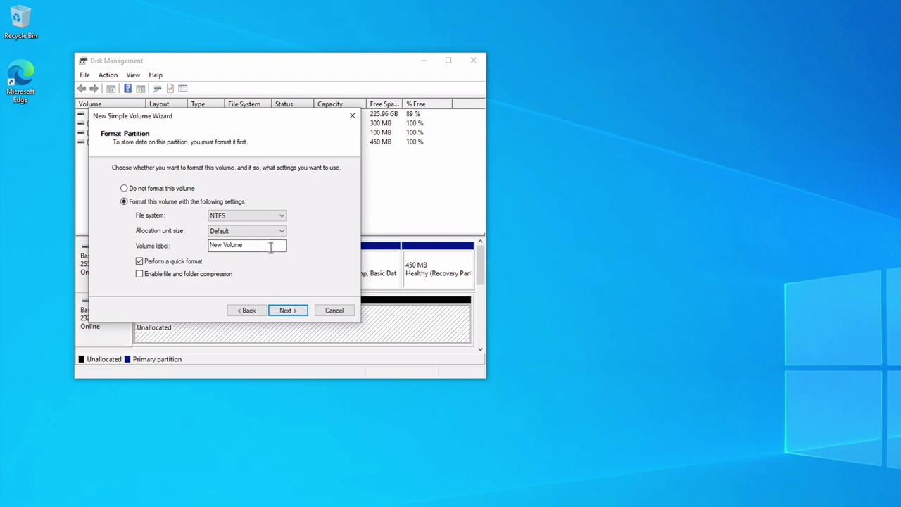
pyautogui.moveTo(282, 246); pyautogui.dragTo(204, 251)
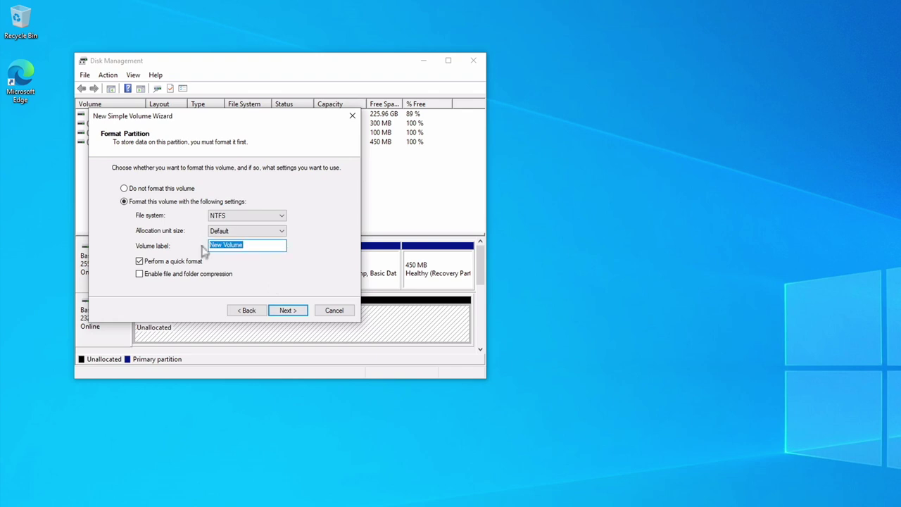
pyautogui.write('Untitled')
pyautogui.click(278, 312)
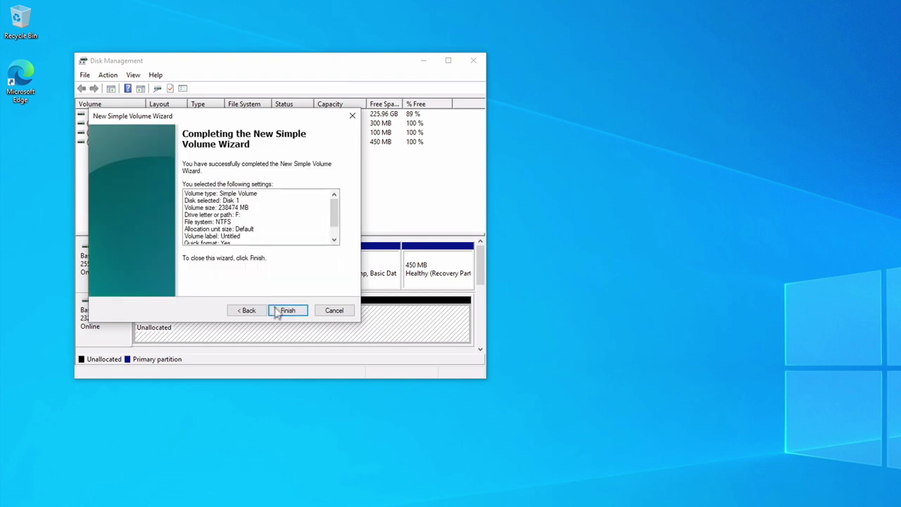
pyautogui.click(281, 309)
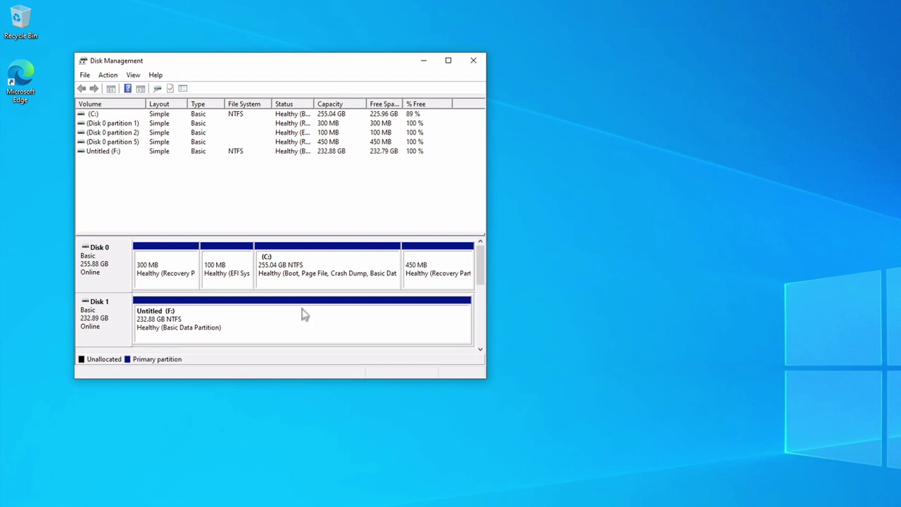
pyautogui.click(476, 62)
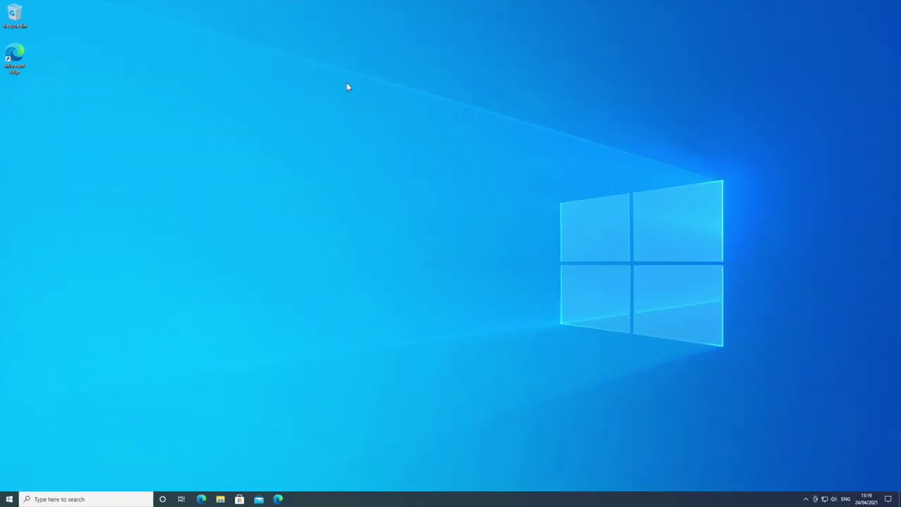
# Check the contents of the Untitled (F:) drive in File Explorer and close the window
pyautogui.click(220, 500)
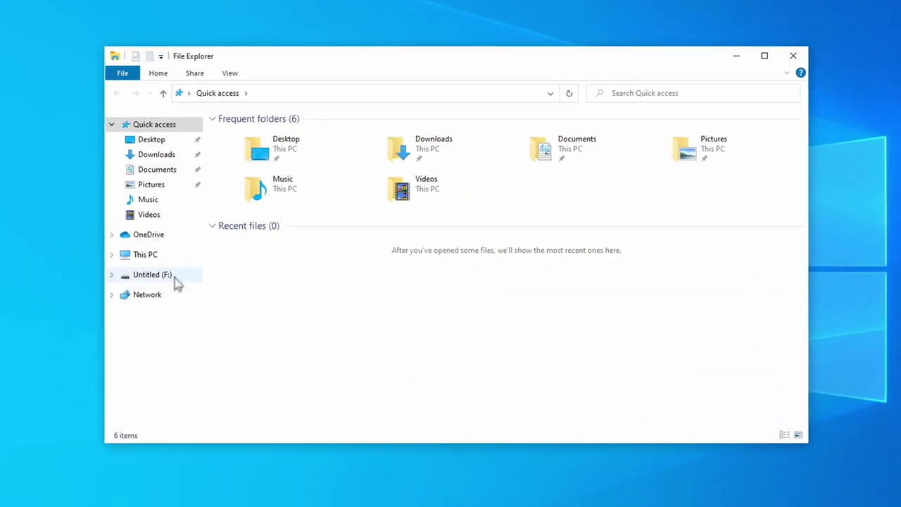
pyautogui.click(162, 276)
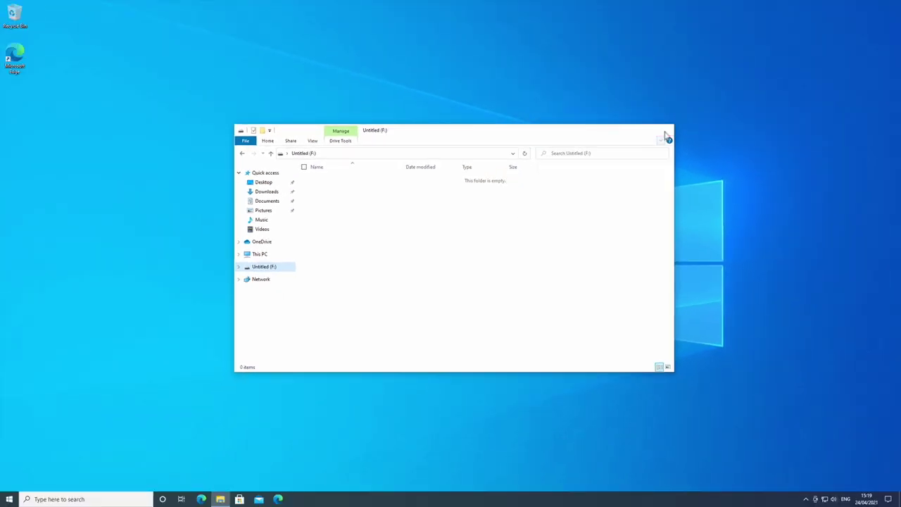
pyautogui.click(666, 133)
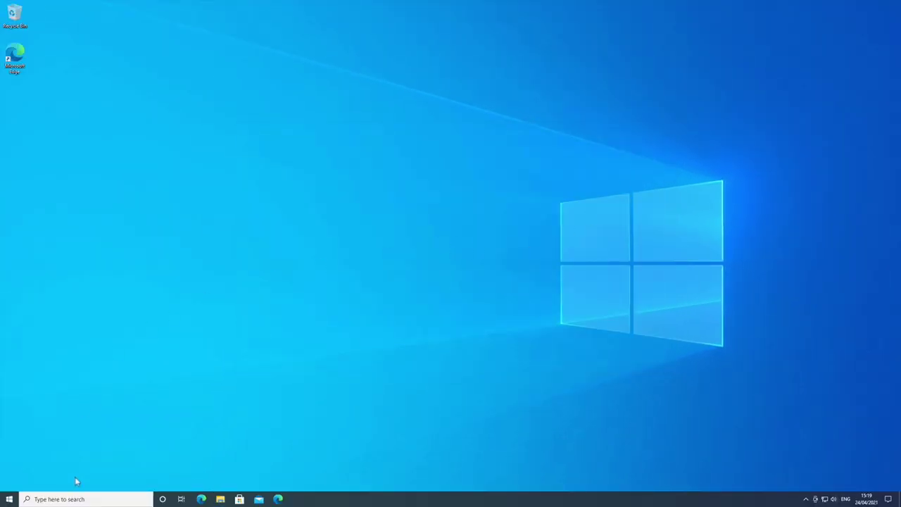
# Open Command Prompt and run format F: /P:3 to start a three-pass format of drive F
pyautogui.click(74, 498)
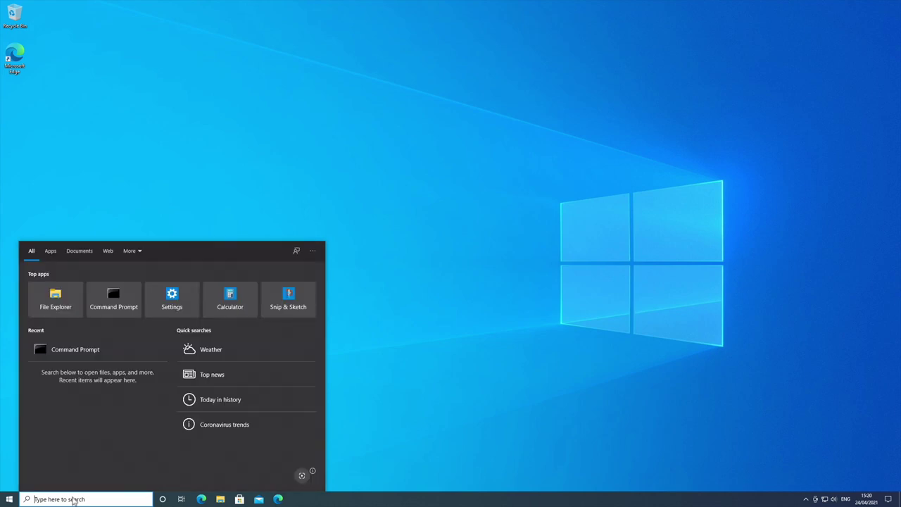
pyautogui.write('cmd')
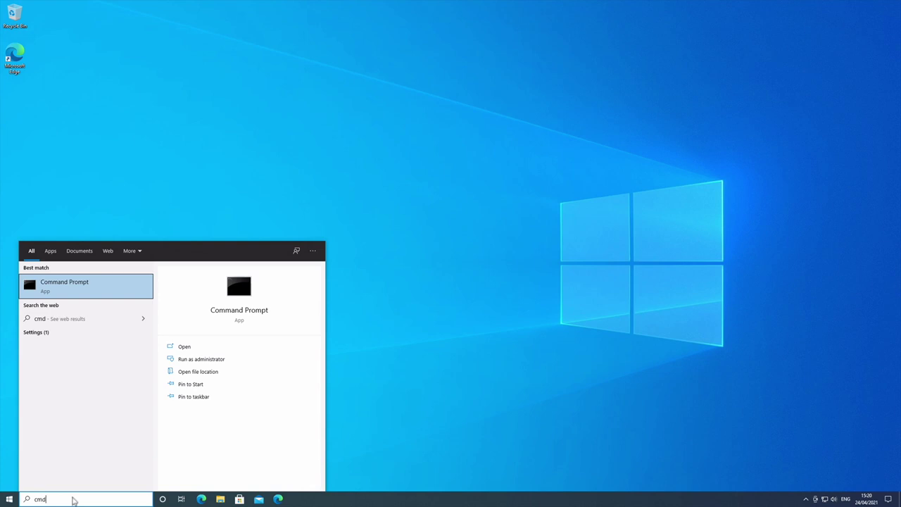
pyautogui.press('Return')
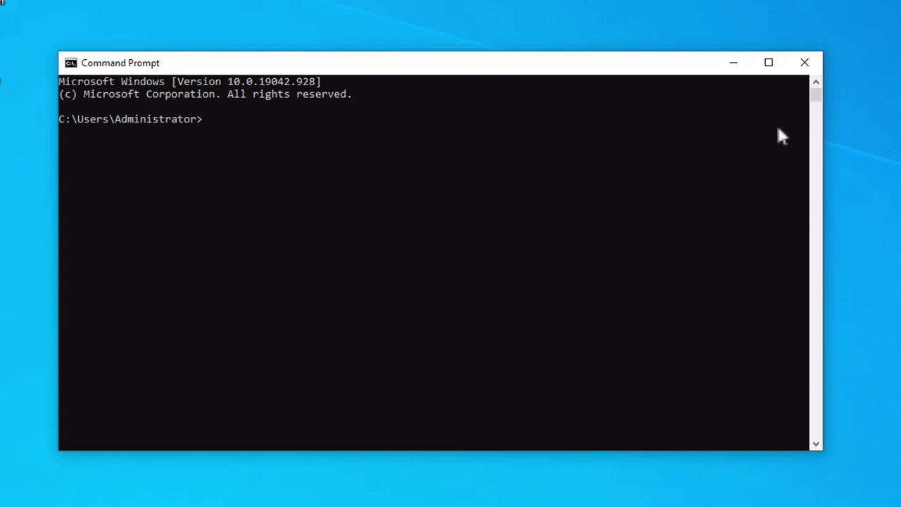
pyautogui.write('format F: /P:3')
pyautogui.press('Return')
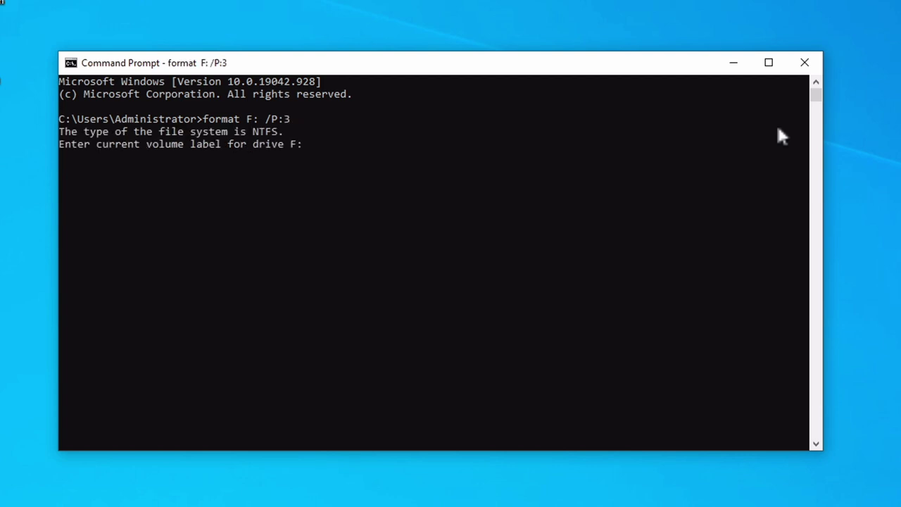
# Enter drive F's current label Untitled, agree to proceed with the format, and label the formatted volume Untitled
pyautogui.write('Untitled')
pyautogui.press('Return')
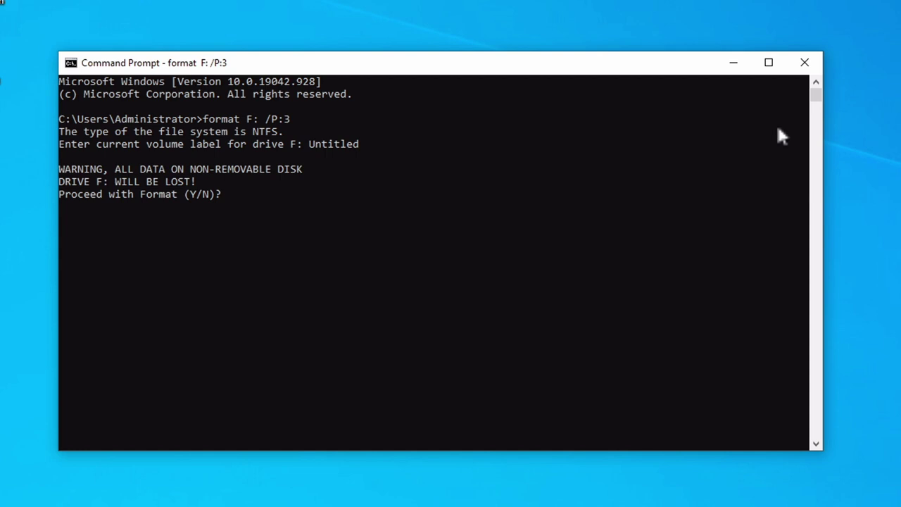
pyautogui.write('y')
pyautogui.press('Return')
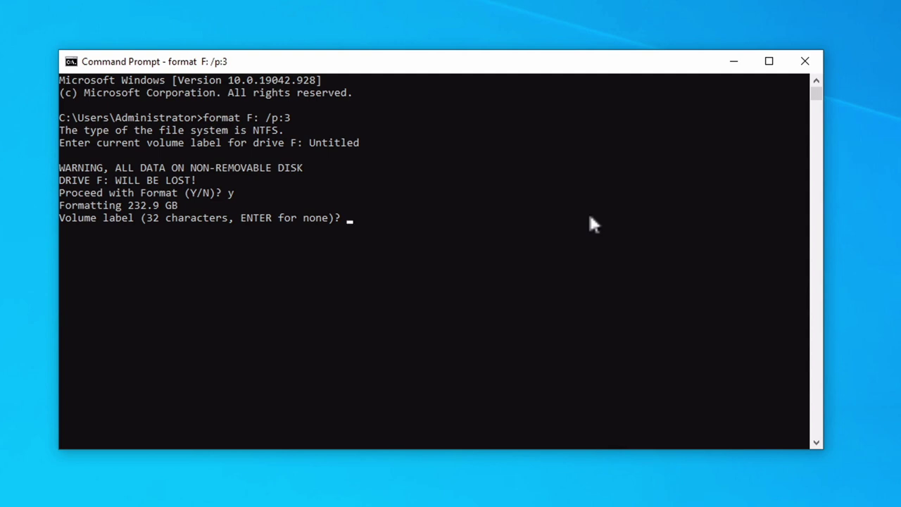
pyautogui.write('Untitled')
pyautogui.press('Return')
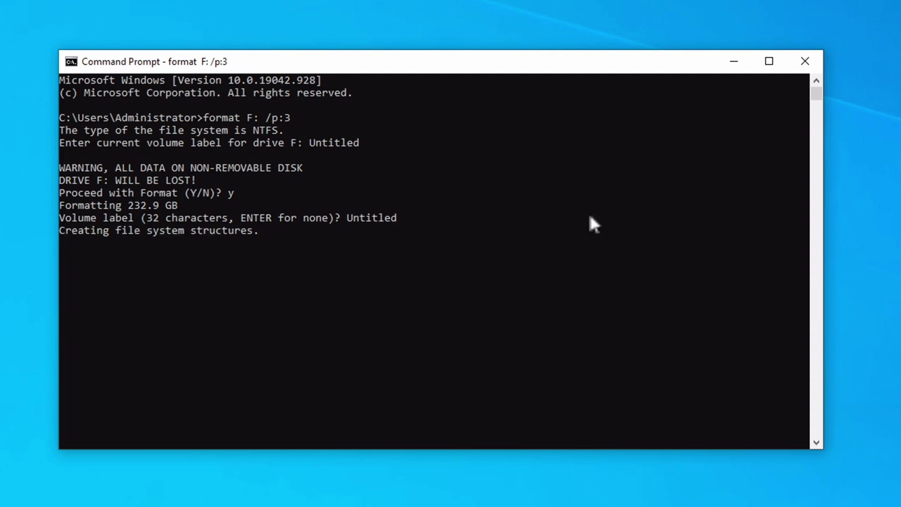